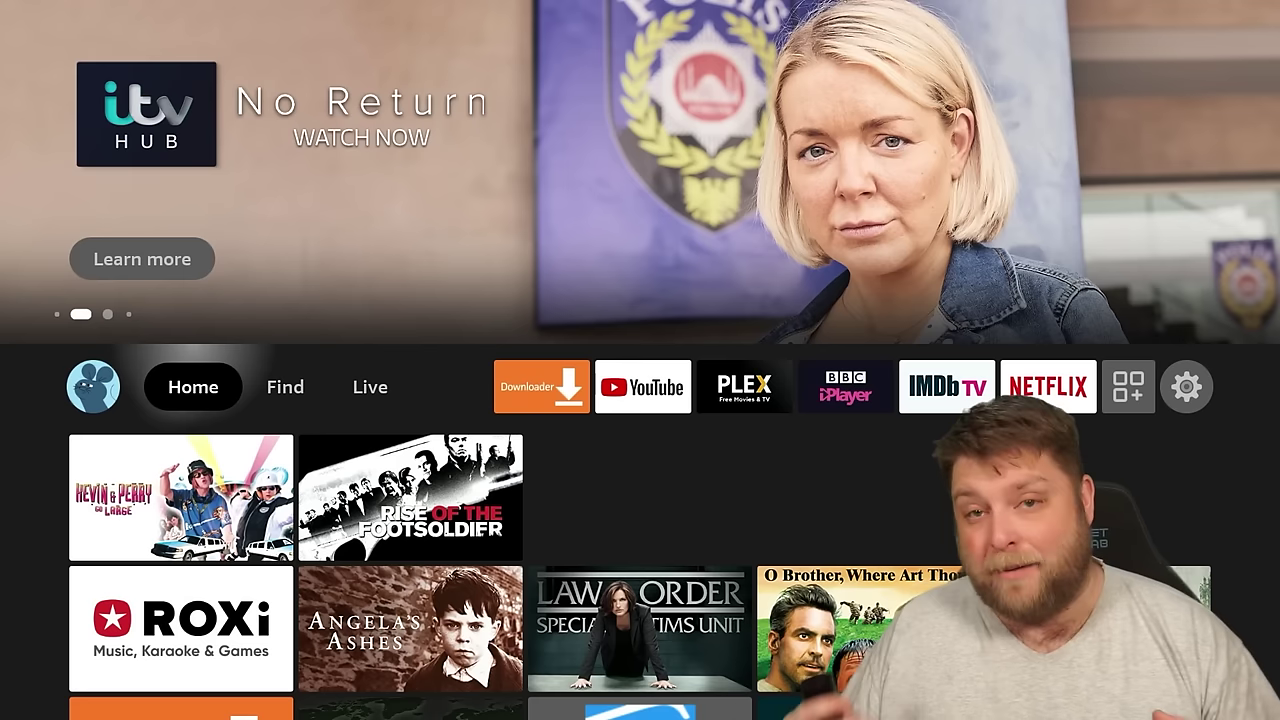
- Launch the Downloader app from its tile on the home row
key(Right)
key(Right)
key(Right)
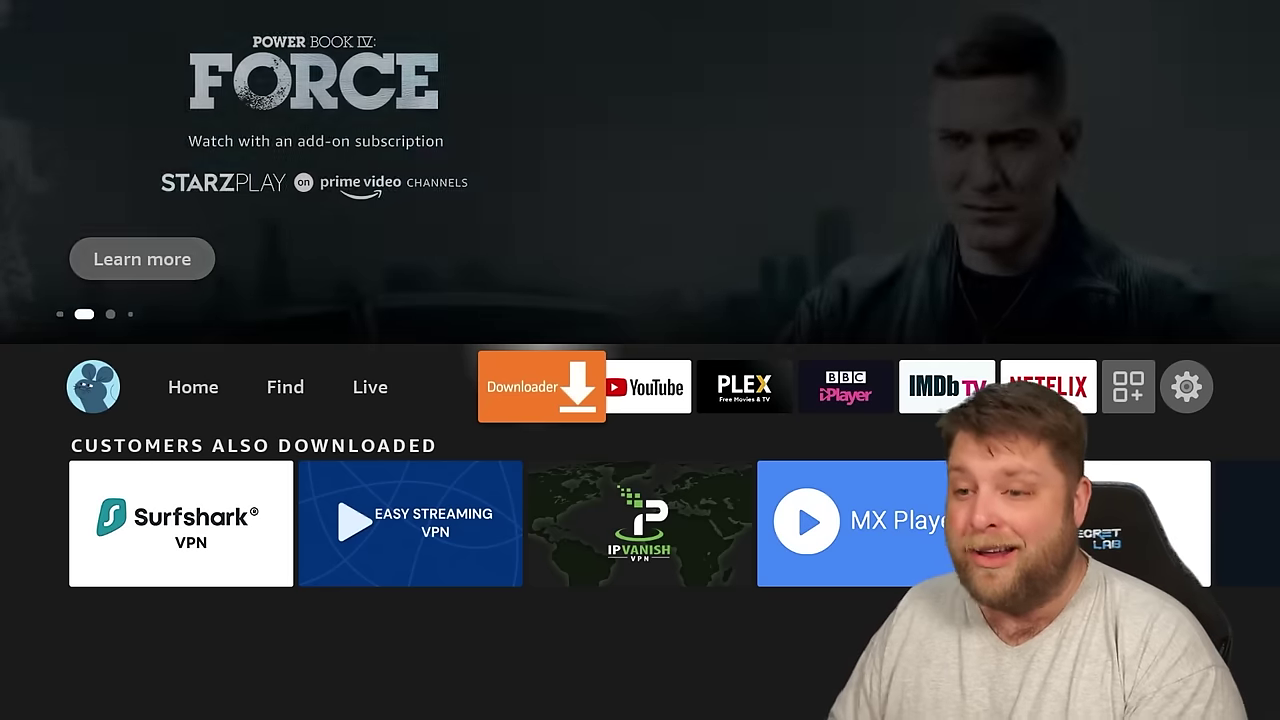
key(Left)
key(Left)
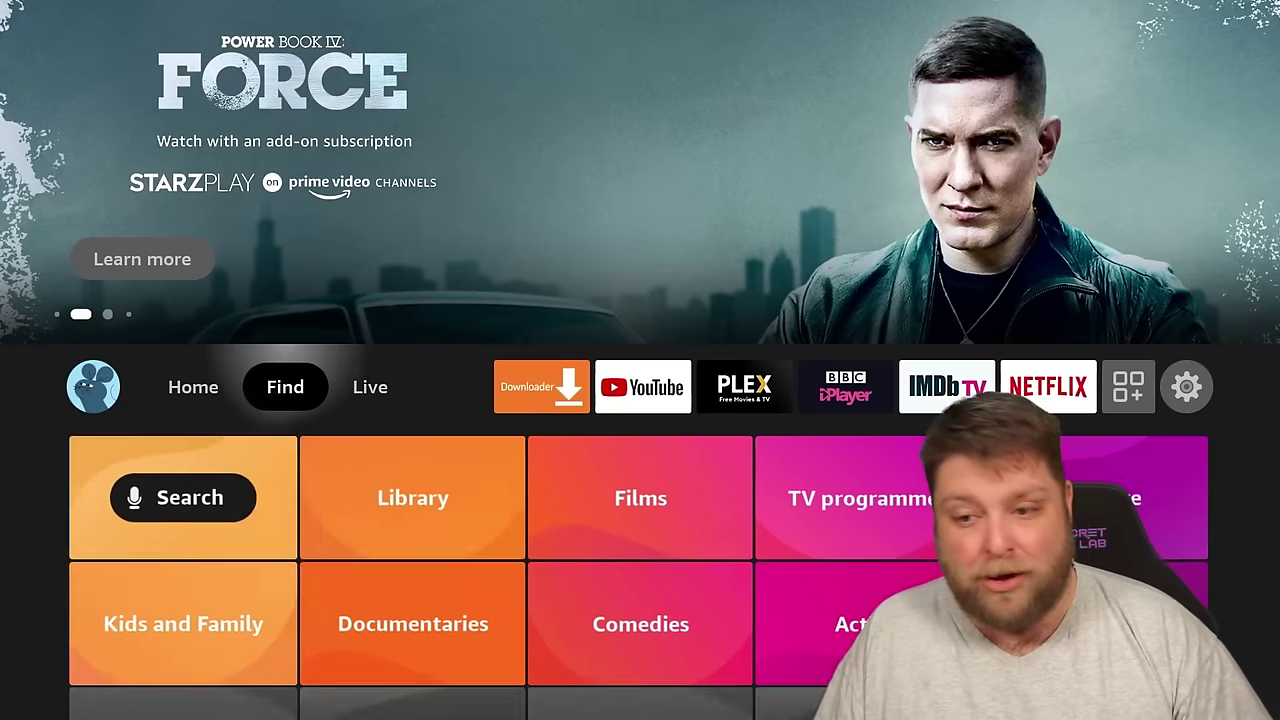
key(Down)
key(Up)
key(Right)
key(Right)
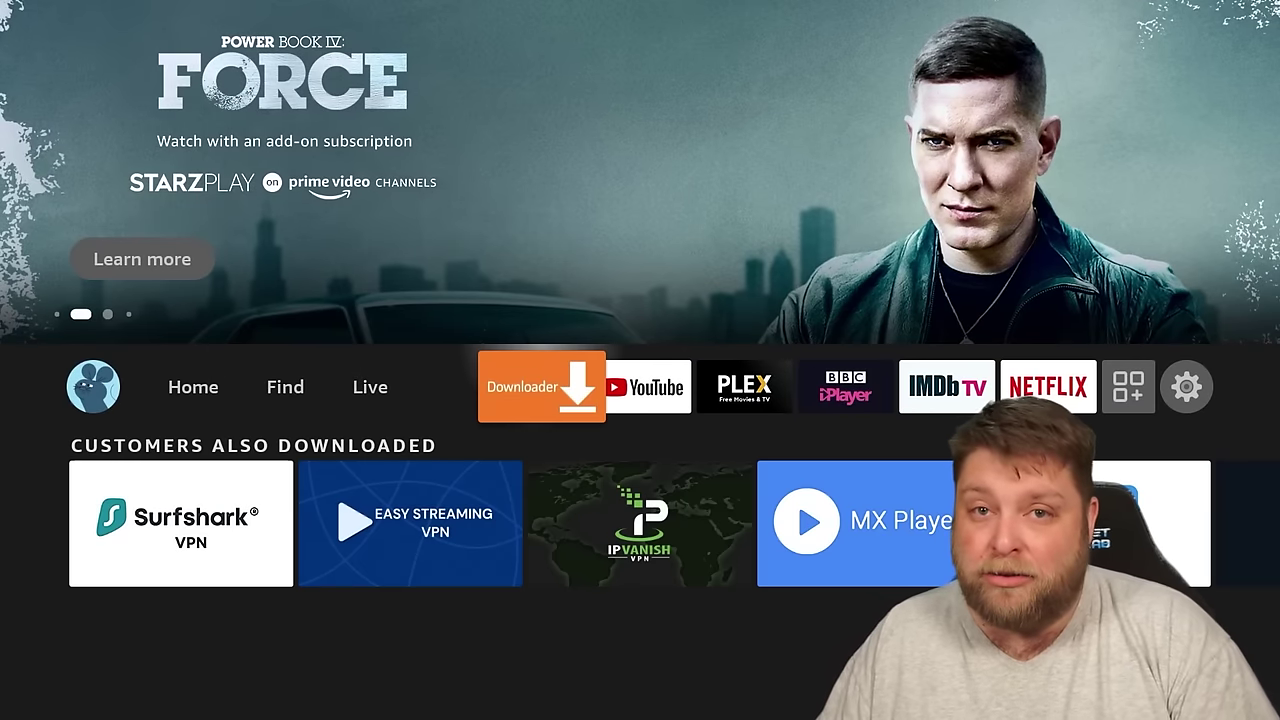
key(Return)
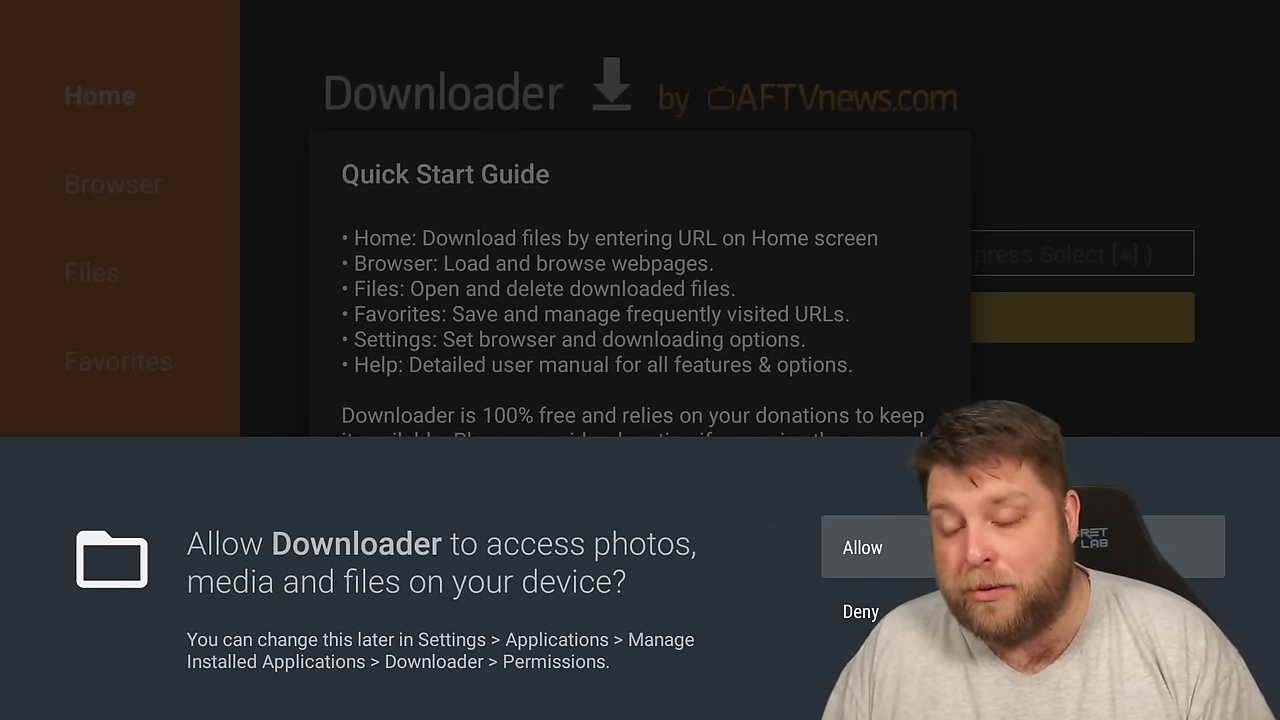
- Grant Downloader file access, dismiss the Quick Start Guide, and select the URL box
key(Return)
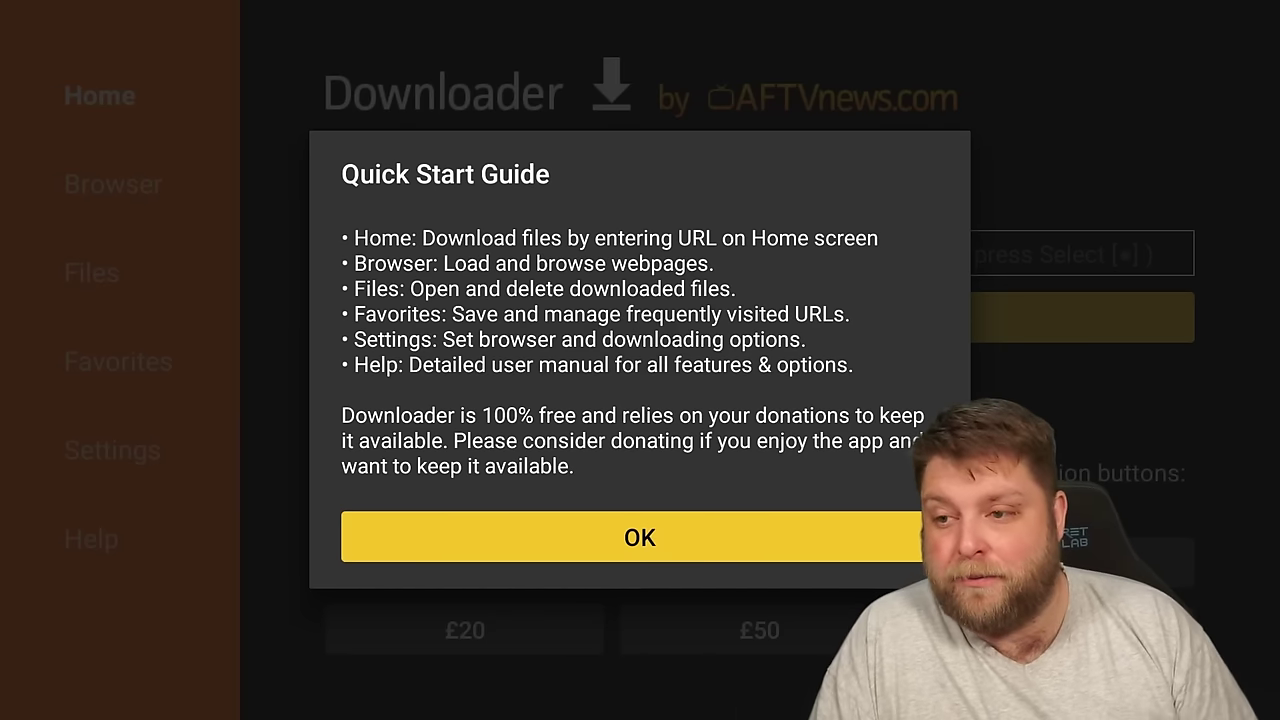
key(Return)
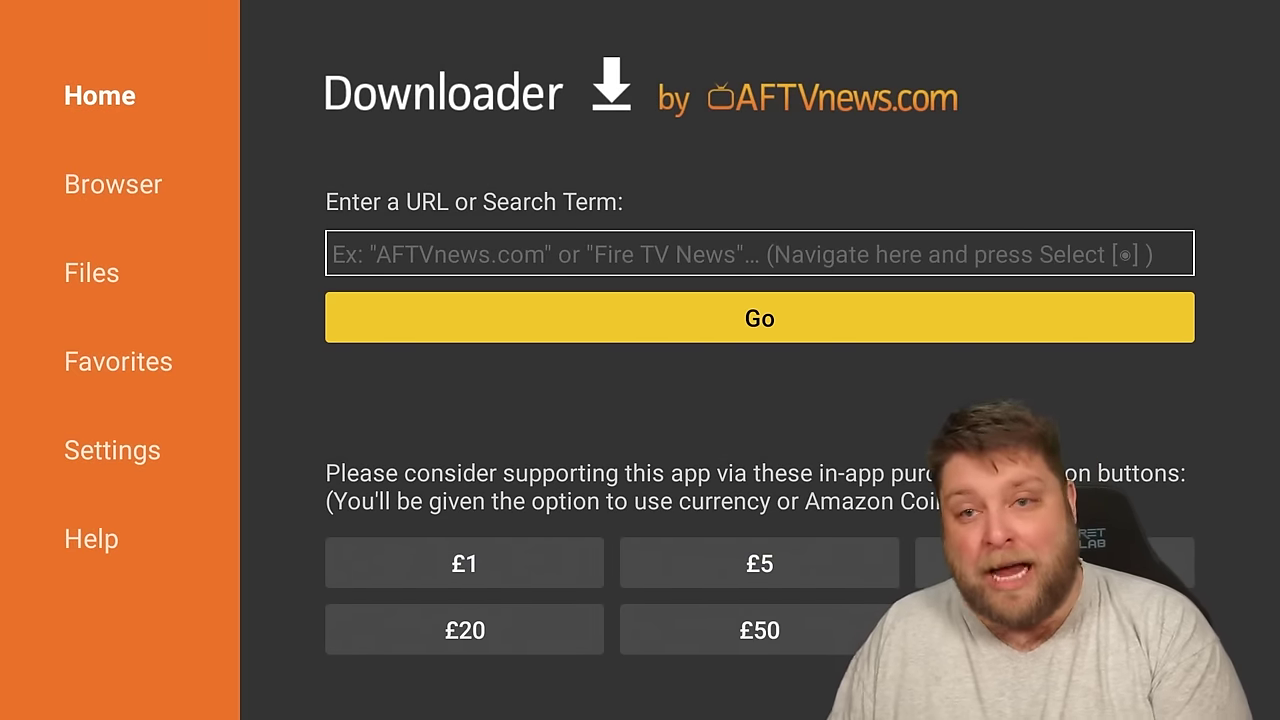
key(Up)
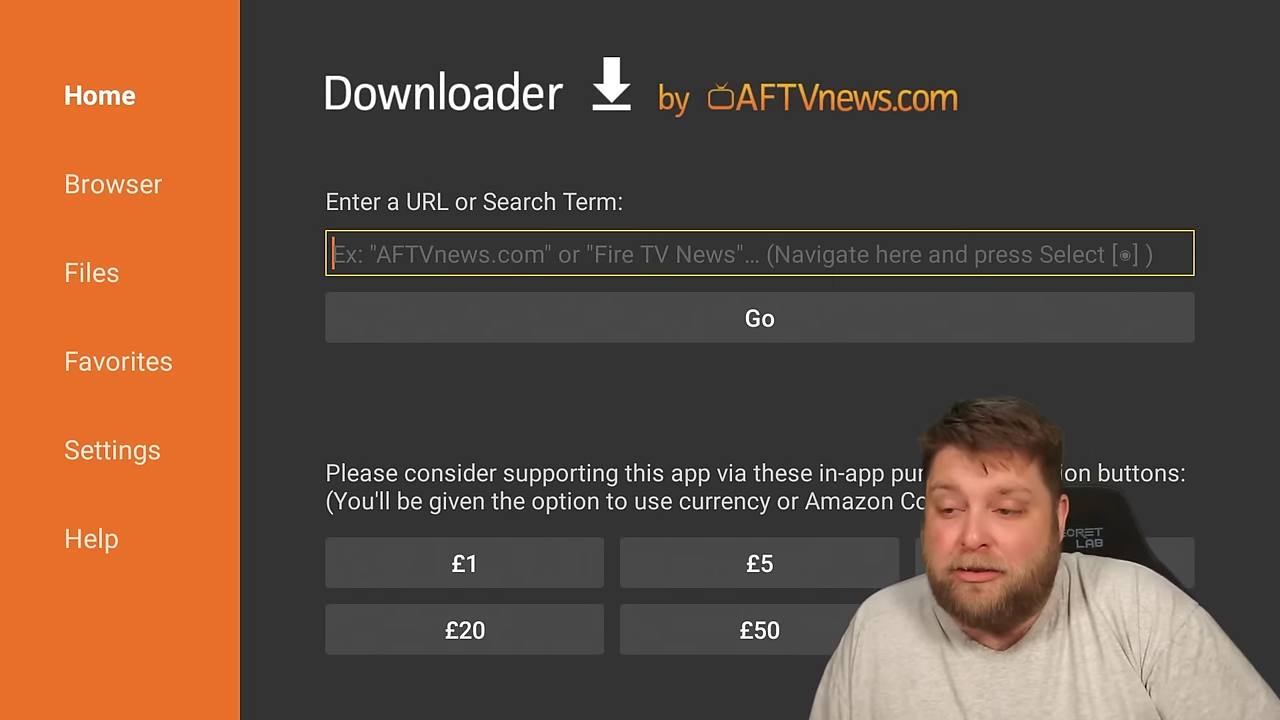
key(Return)
- Enter letscrackon.org on the on-screen keyboard and load the site
key(Down)
key(Right)
key(Right)
key(Right)
key(Up)
key(Return)
key(Right)
key(Right)
key(Right)
key(Right)
key(Right)
key(Down)
key(Return)
key(Left)
key(Return)
key(Left)
key(Left)
key(Left)
key(Left)
key(Left)
key(Left)
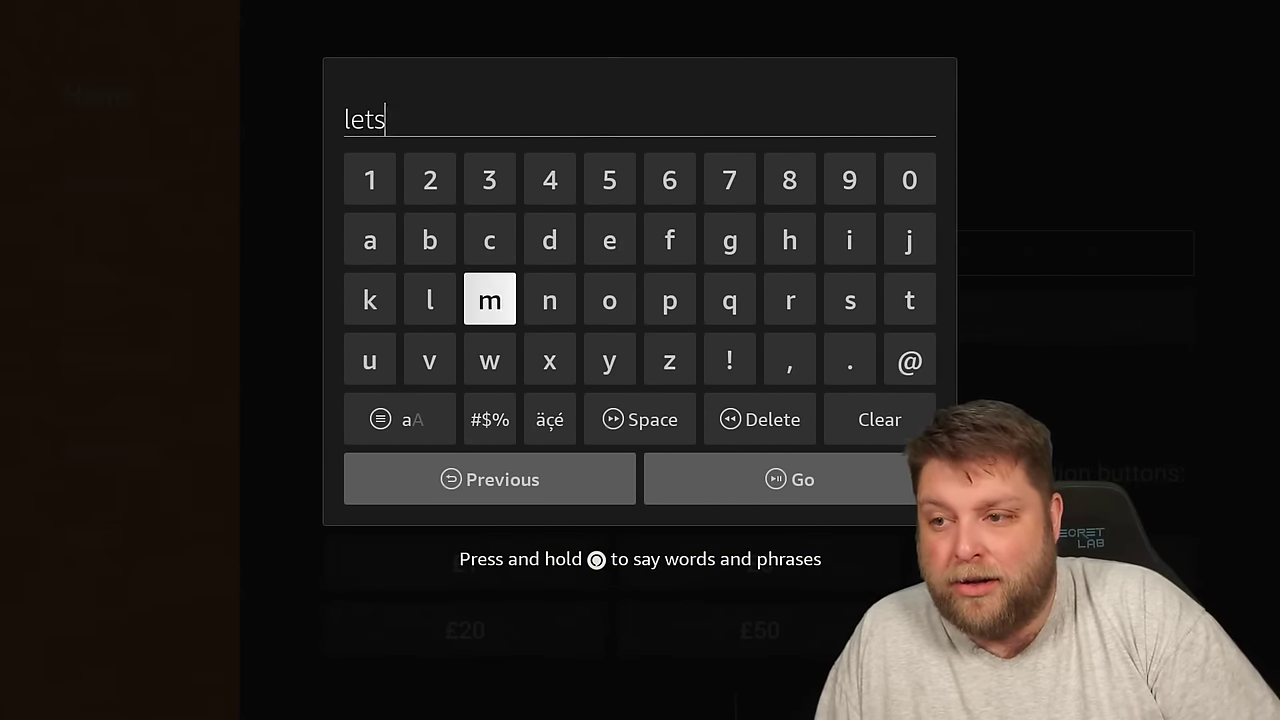
text(cr)
key(Left)
key(Left)
key(Left)
key(Left)
key(Left)
key(Left)
key(Left)
key(Up)
key(Return)
key(Right)
key(Right)
key(Return)
key(Down)
key(Left)
key(Left)
key(Return)
key(Right)
key(Right)
key(Right)
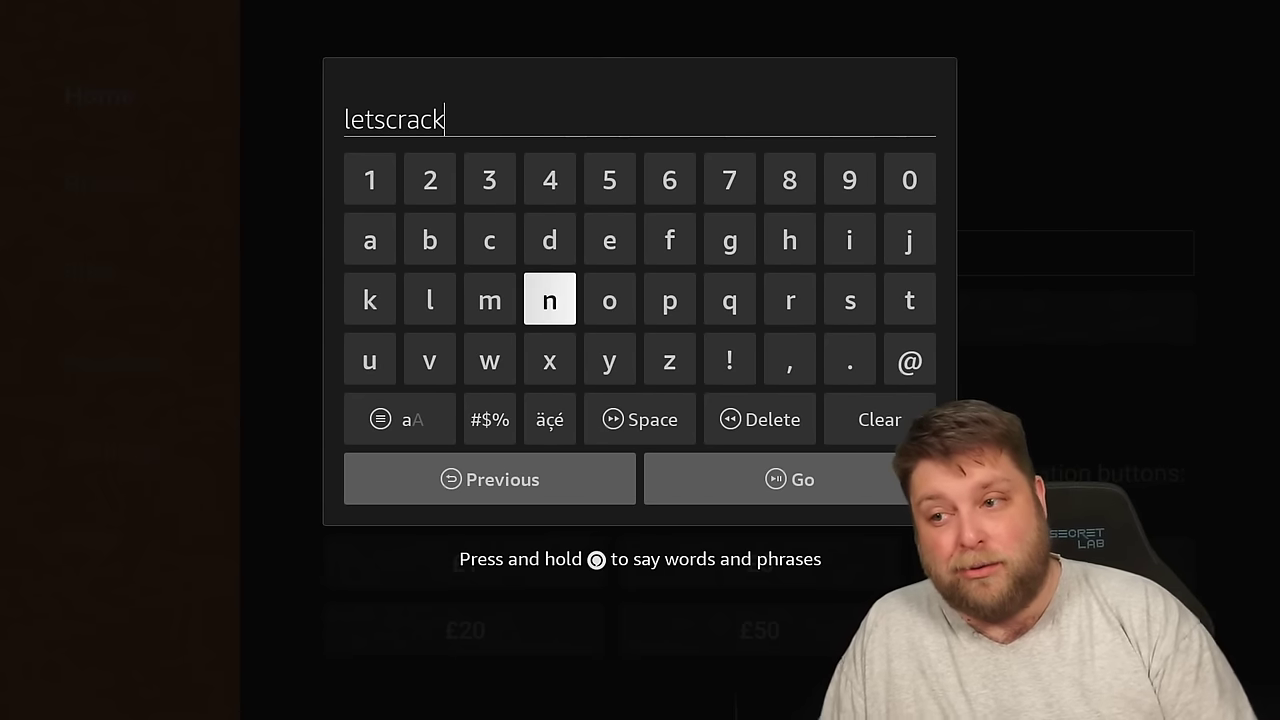
key(Right)
key(Return)
key(Left)
key(Return)
key(Right)
key(Right)
key(Right)
key(Right)
key(Right)
key(Down)
key(Return)
key(Left)
key(Left)
key(Up)
key(Left)
key(Left)
key(Return)
key(Right)
key(Right)
key(Right)
key(Return)
key(Up)
key(Left)
key(Return)
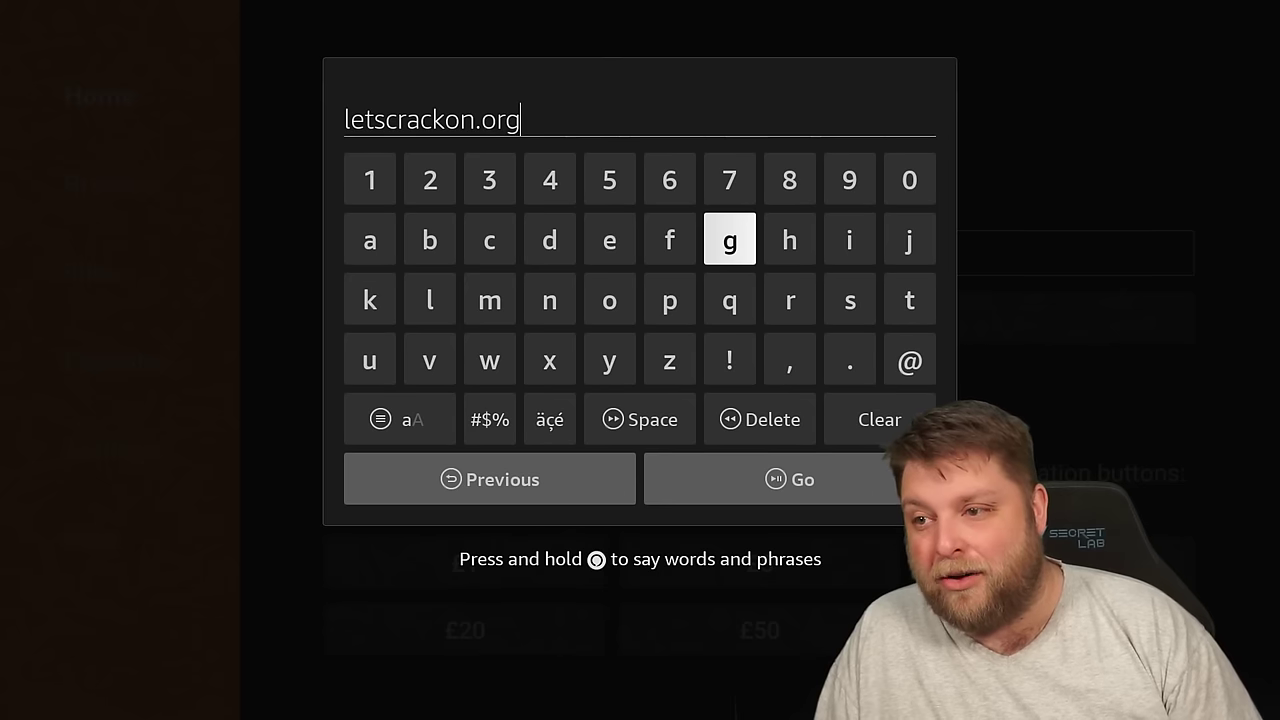
key(Down)
key(Down)
key(Down)
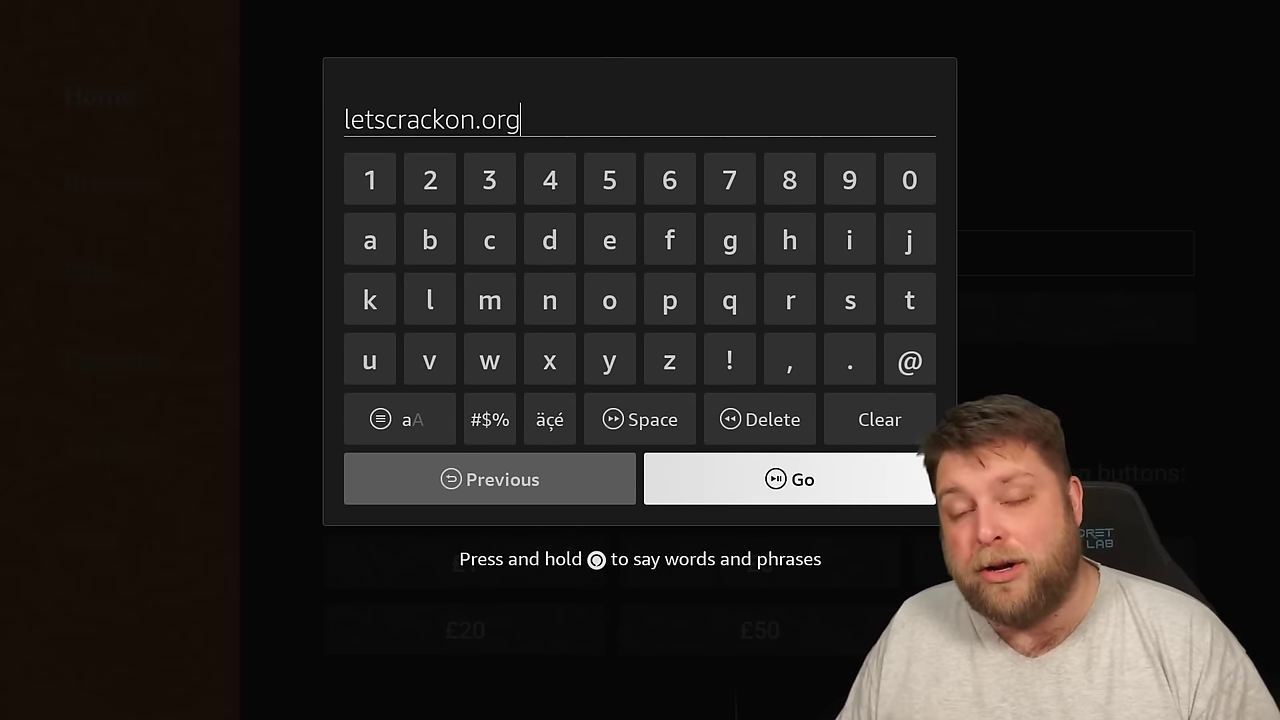
key(Return)
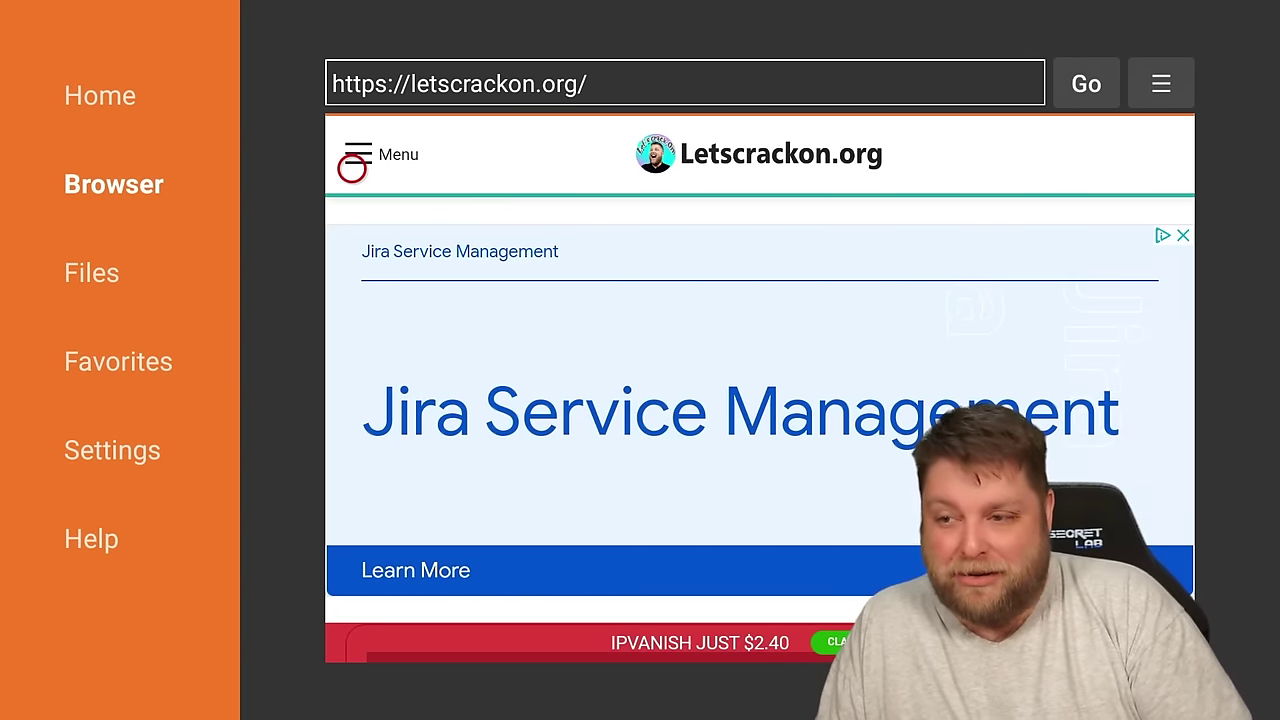
- Go to the site's Downloads page from Menu, close the ad, and scroll to AURORA STORE
click(352, 168)
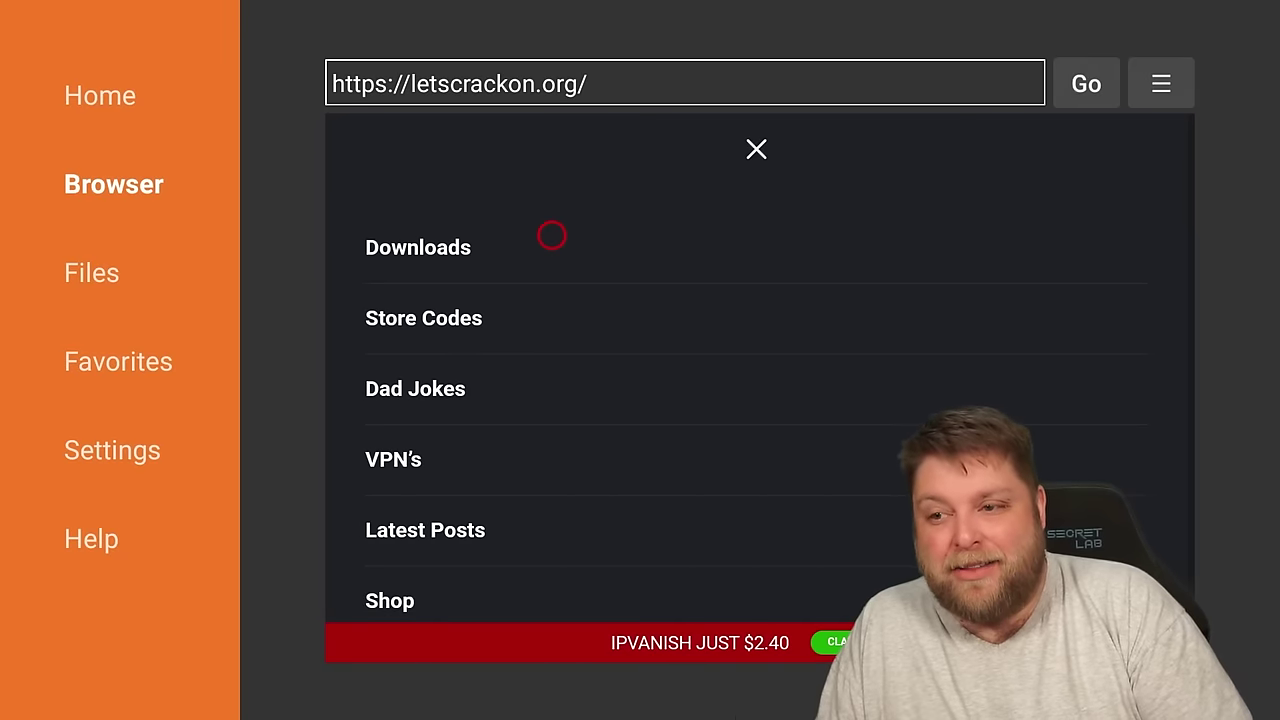
click(552, 236)
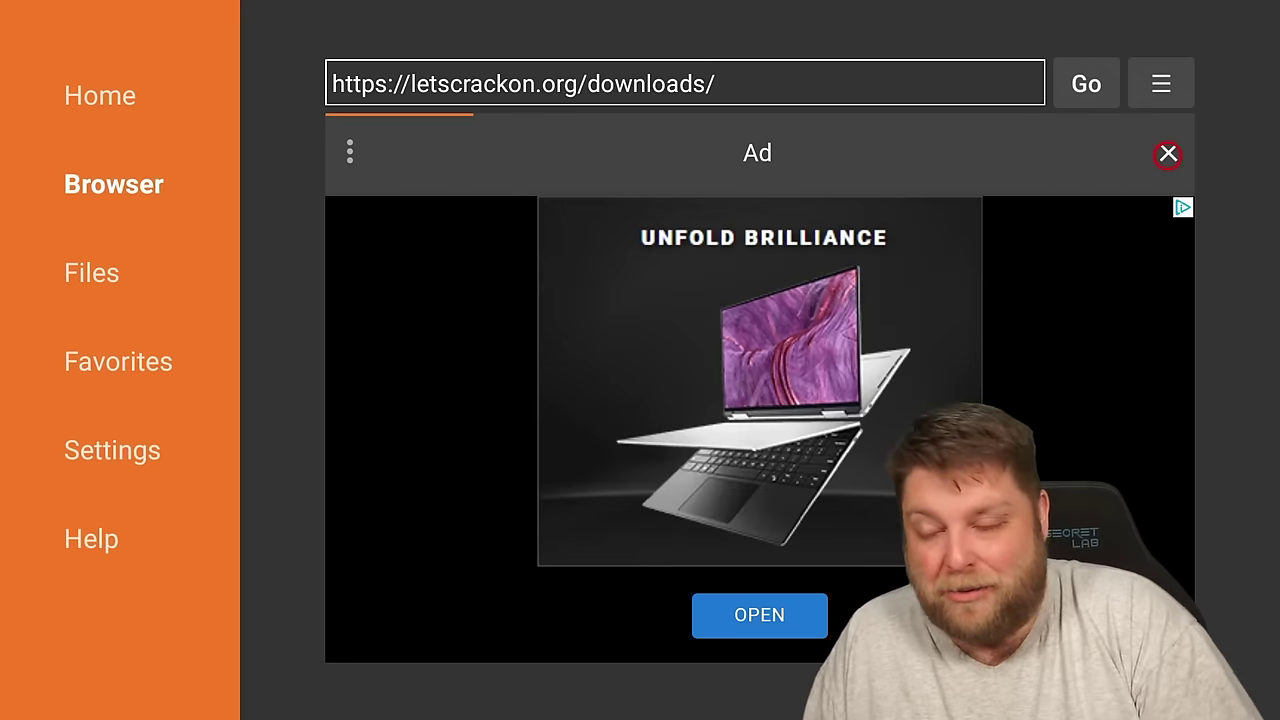
click(1168, 154)
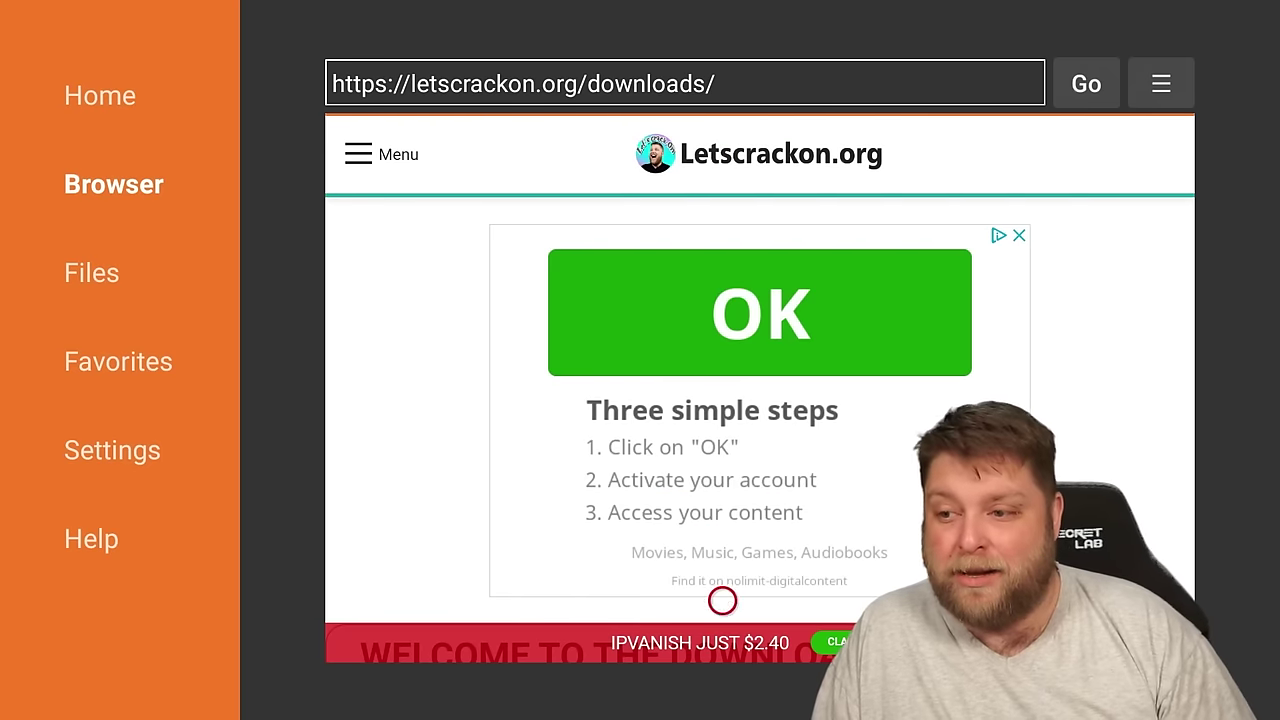
scroll(723, 597, down, 10)
scroll(723, 637, down, 10)
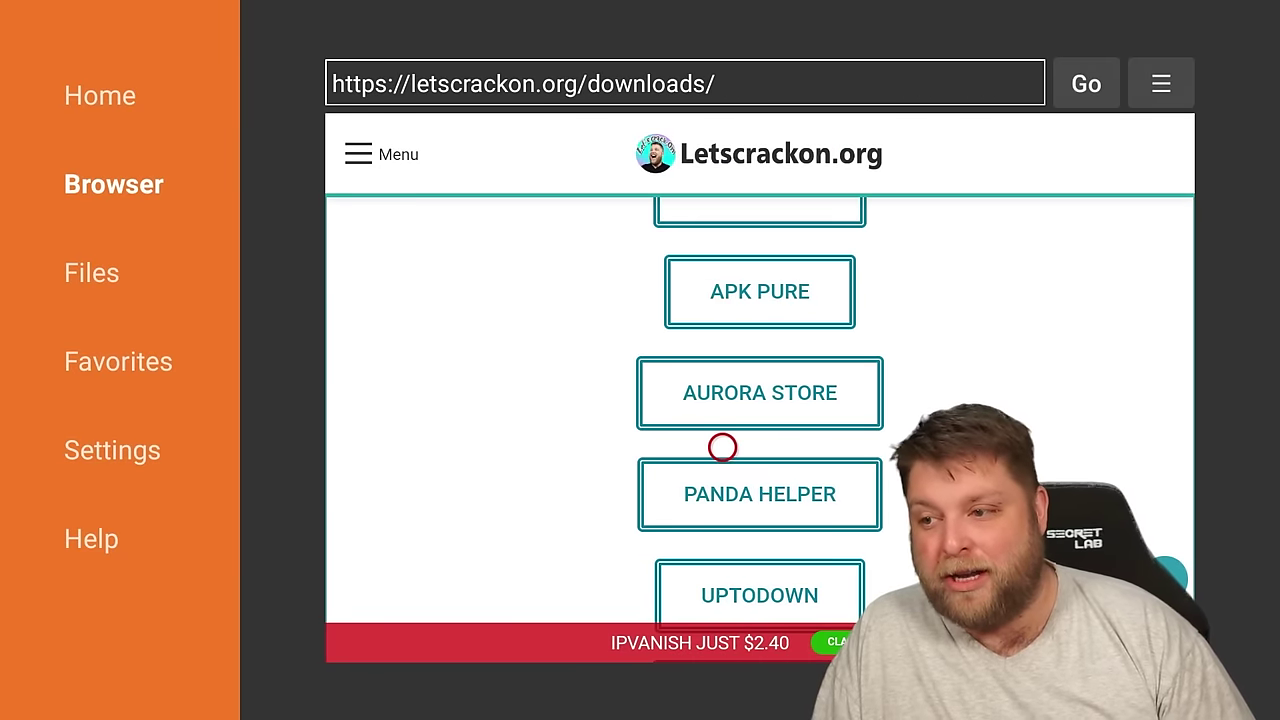
- Download the AURORA STORE APK and install it
click(778, 393)
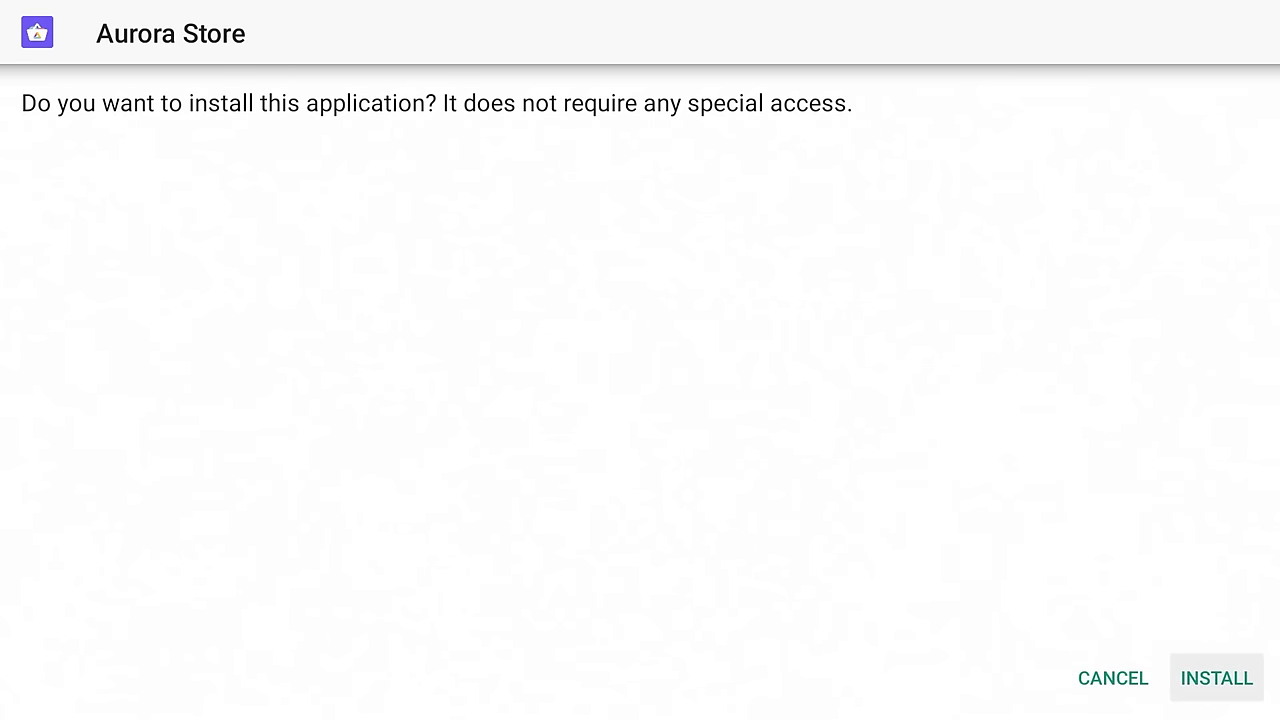
key(Return)
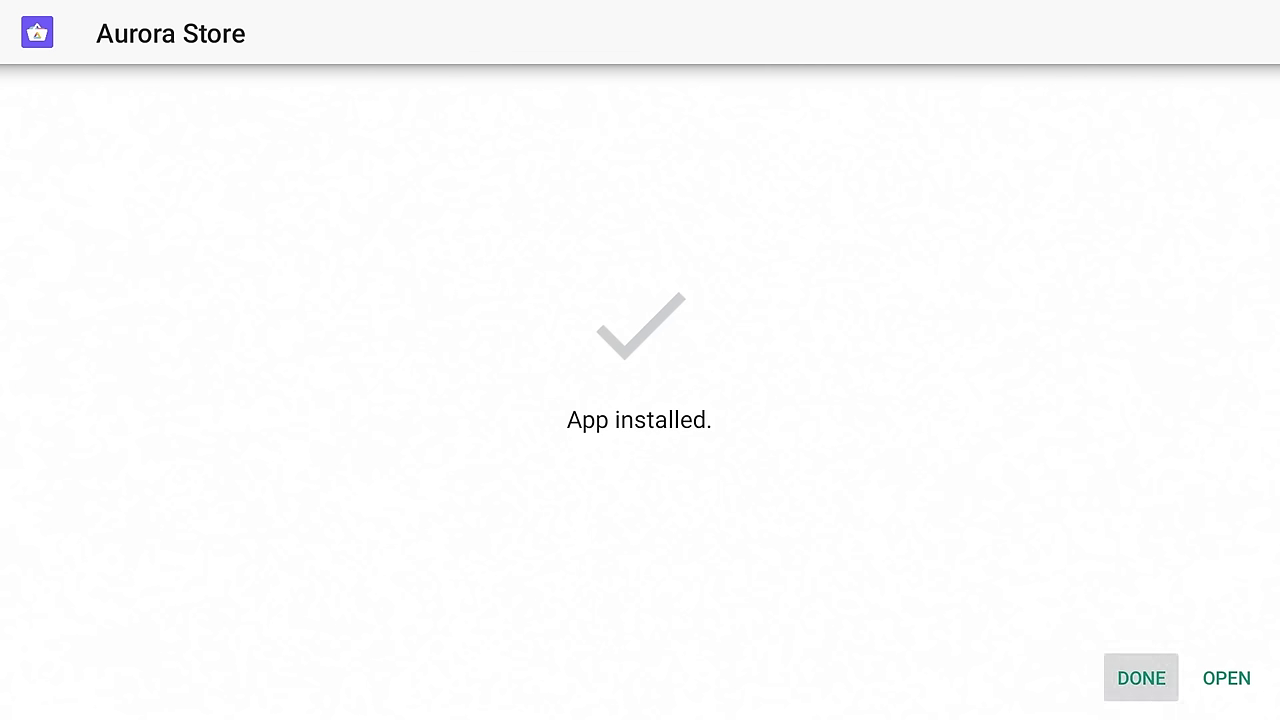
key(Return)
- Delete the leftover aurora.apk installer file
key(Right)
key(Return)
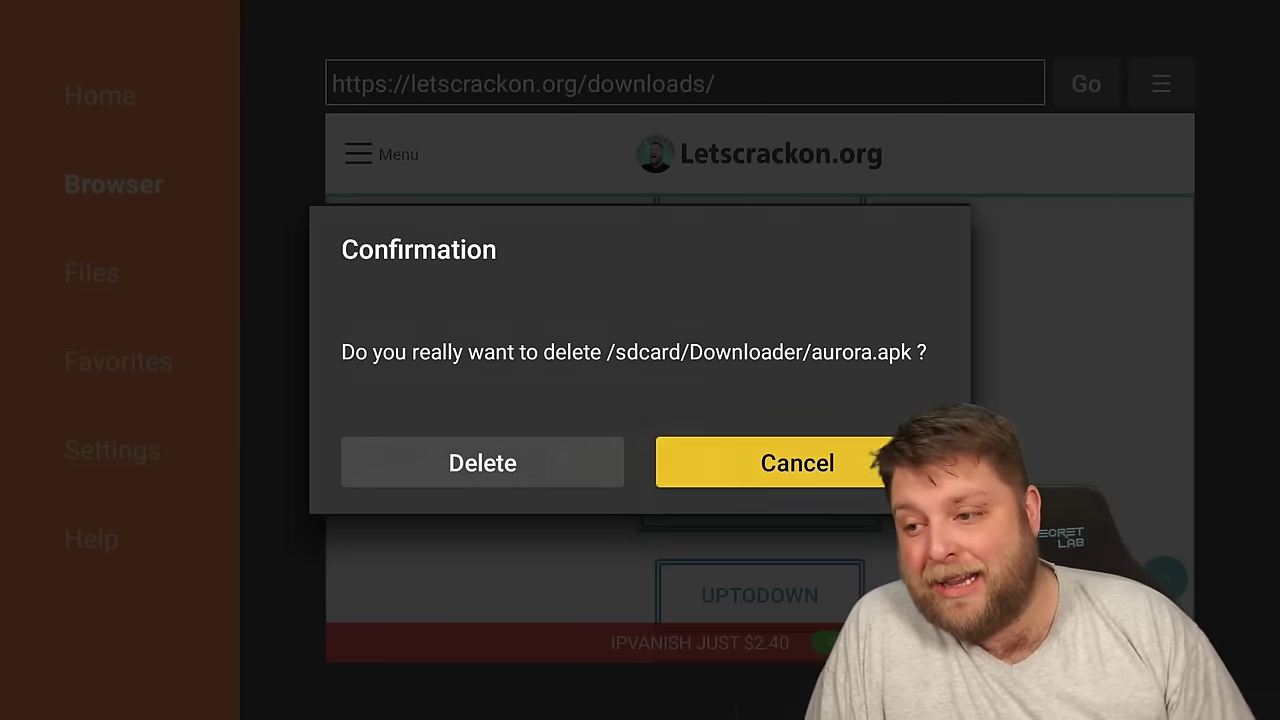
key(Left)
key(Return)
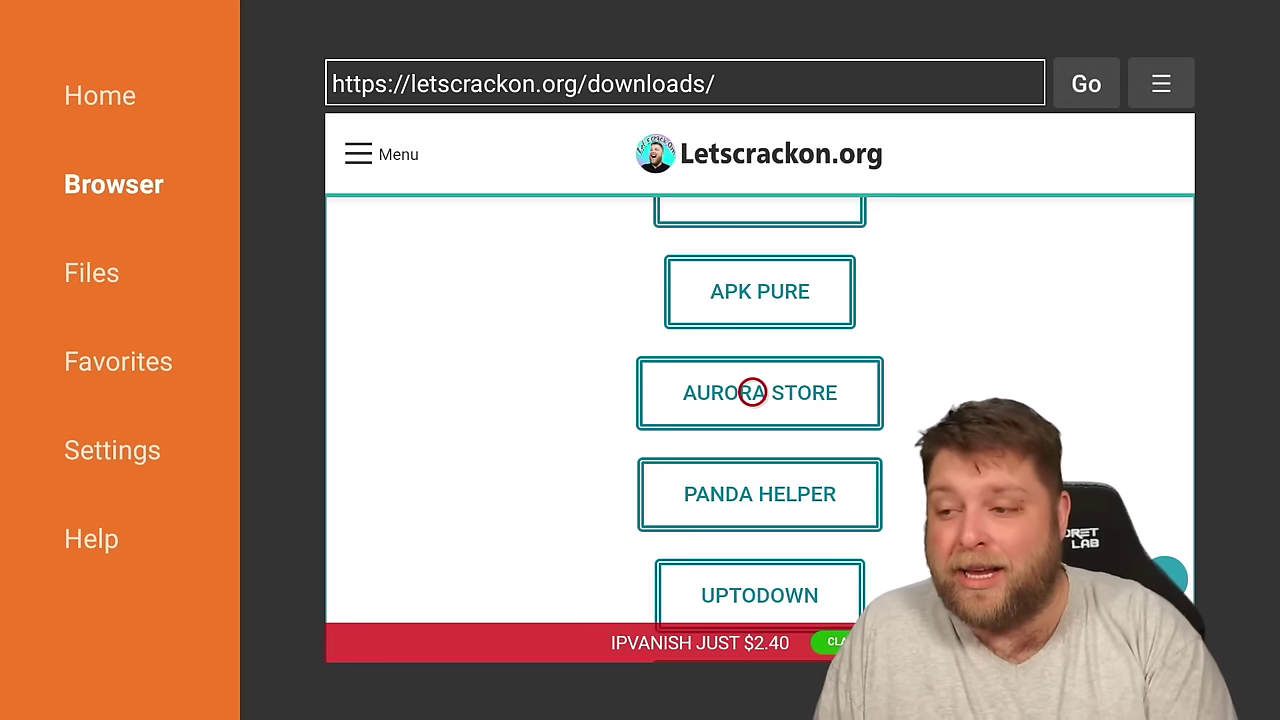
- Open the Mouse Toggle (Firestick) page and download its APK
key(Down)
key(Down)
key(Down)
key(Down)
key(Down)
key(Down)
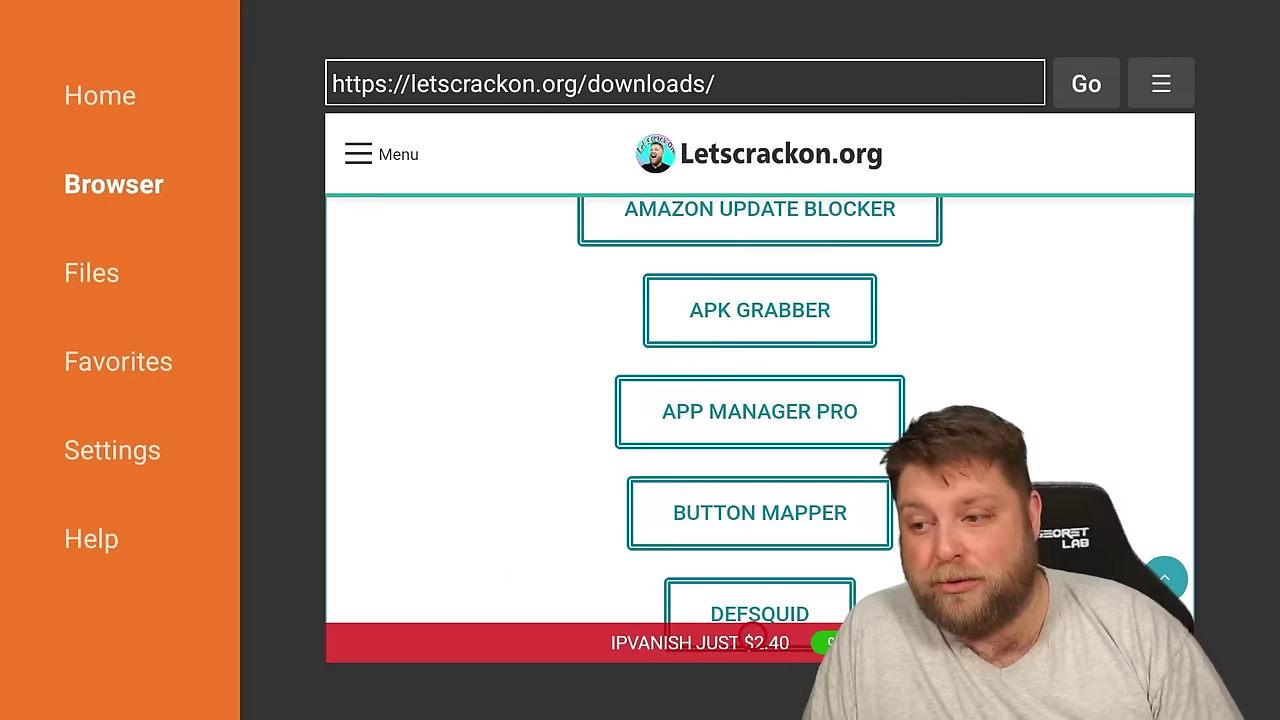
key(Down)
key(Up)
key(Up)
key(Up)
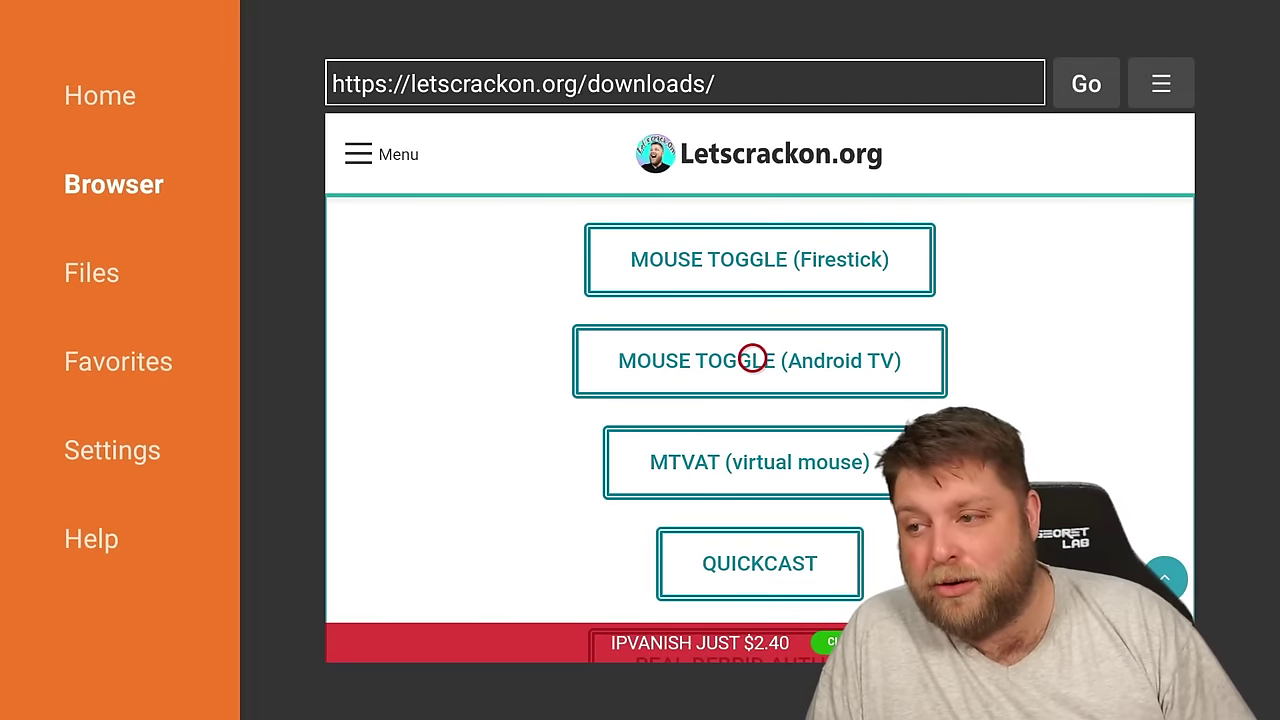
key(Right)
click(786, 258)
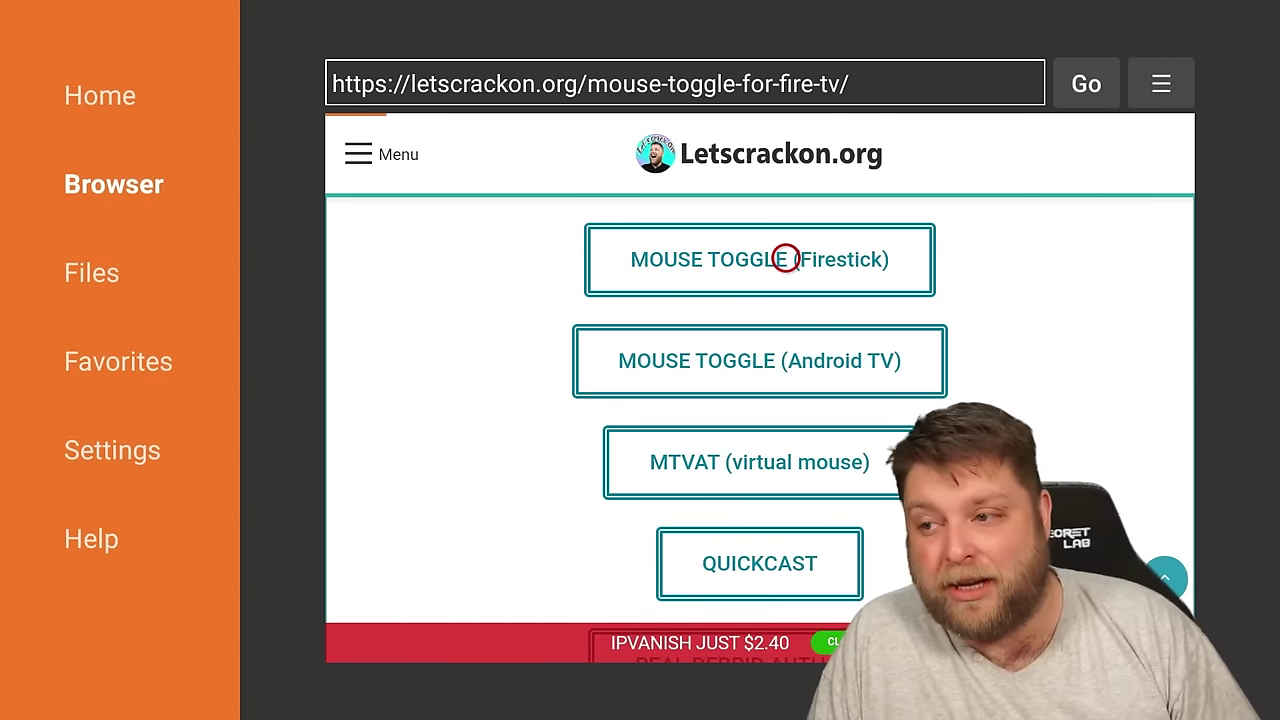
key(Left)
key(Down)
key(Down)
key(Down)
key(Down)
key(Down)
key(Down)
key(Down)
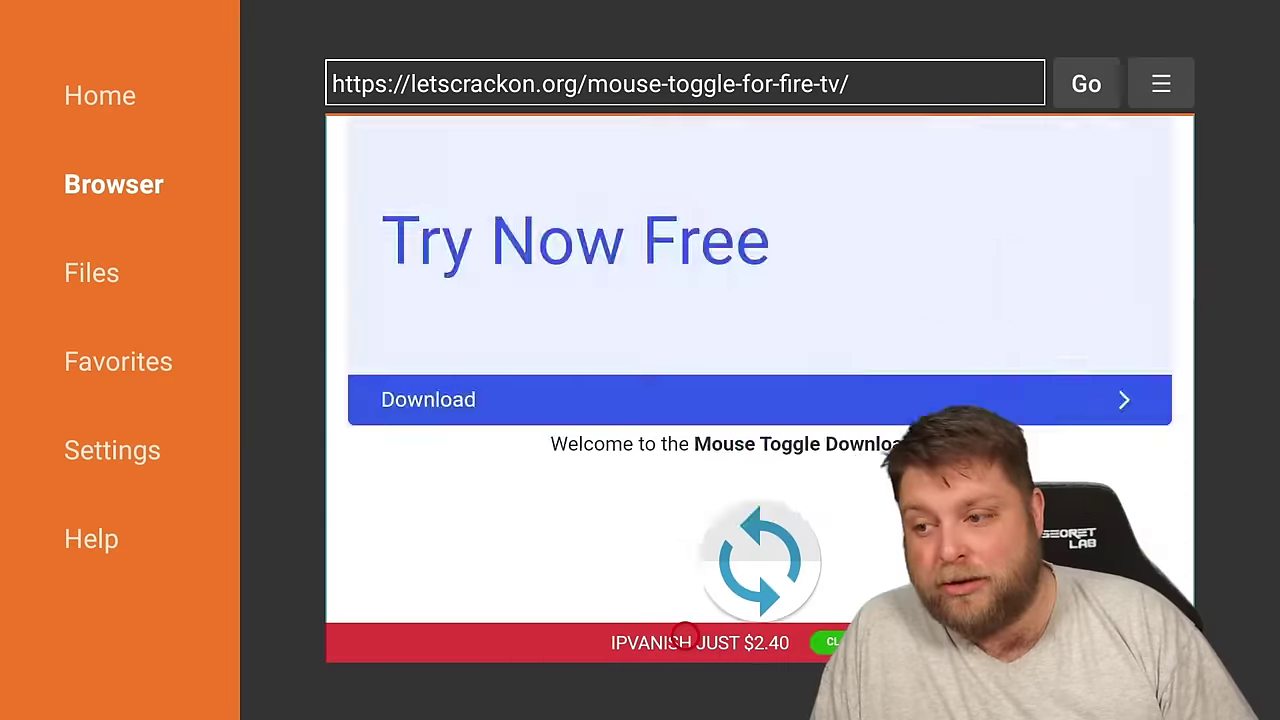
key(Down)
key(Down)
key(Down)
key(Down)
key(Up)
key(Up)
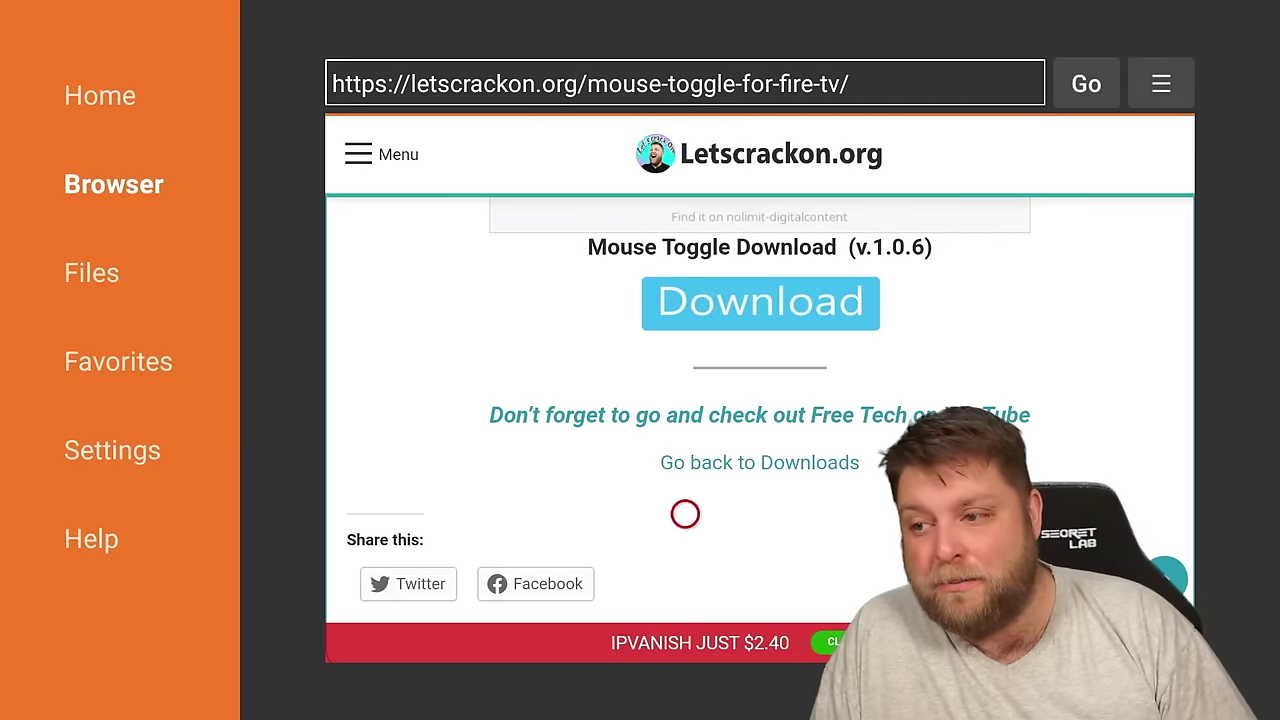
key(Up)
click(685, 310)
- Install Mouse Toggle, delete its APK, and return to the Fire TV home screen
key(Return)
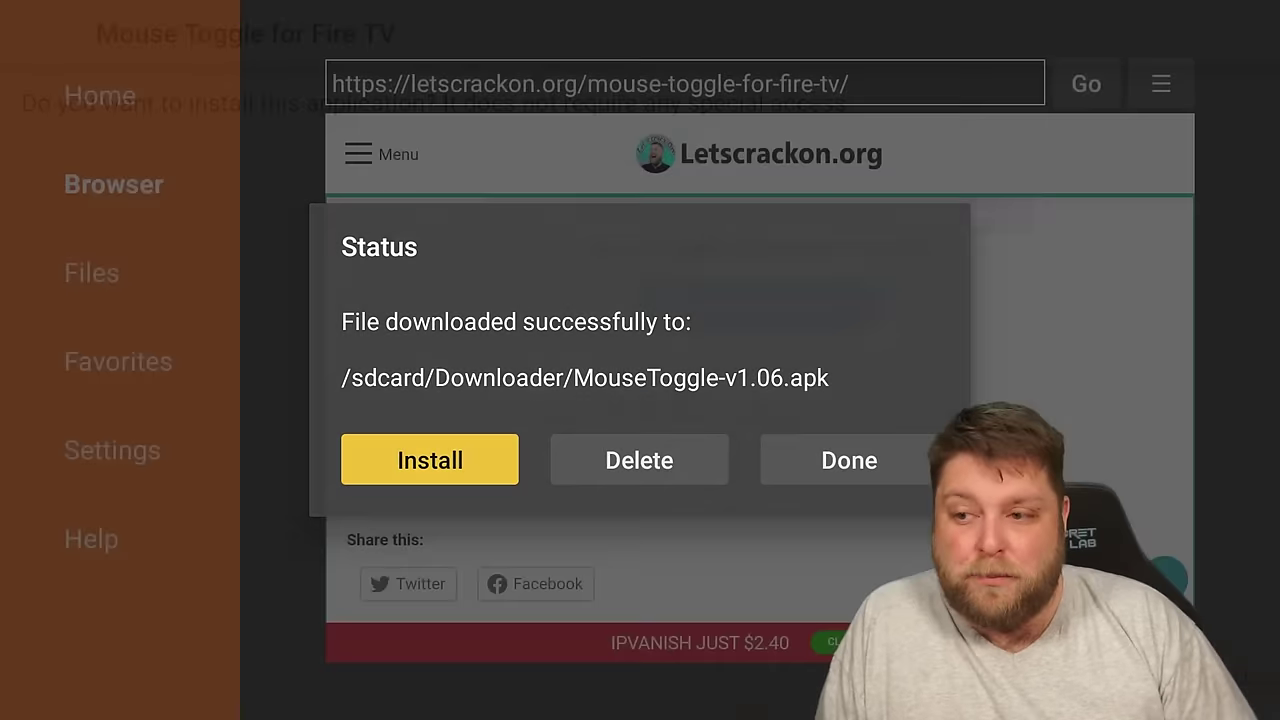
key(Return)
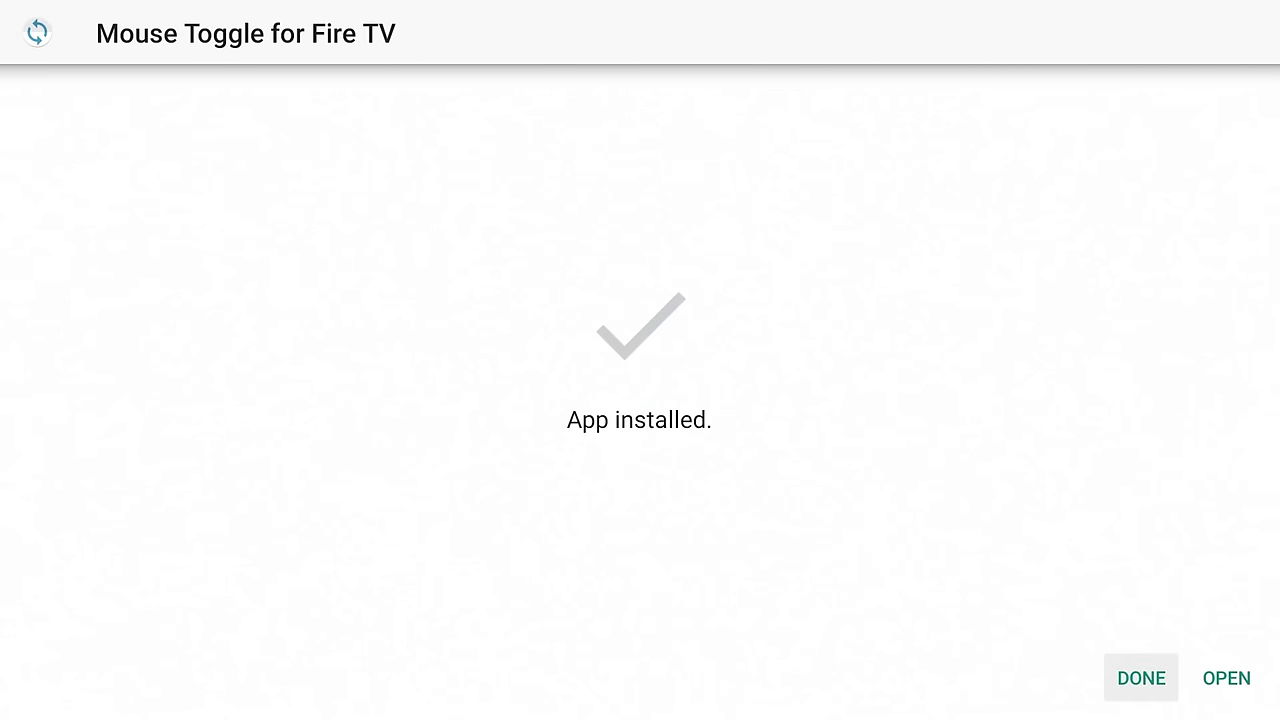
key(Return)
key(Right)
key(Return)
key(Return)
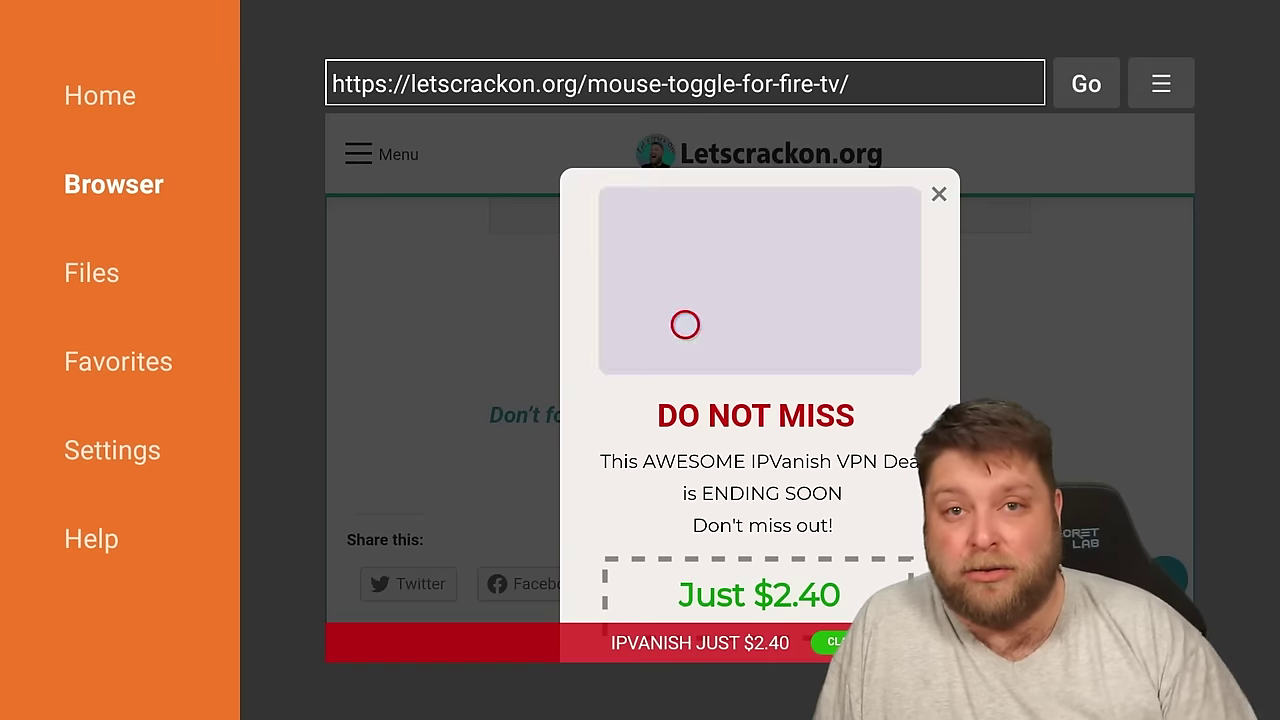
key(Home)
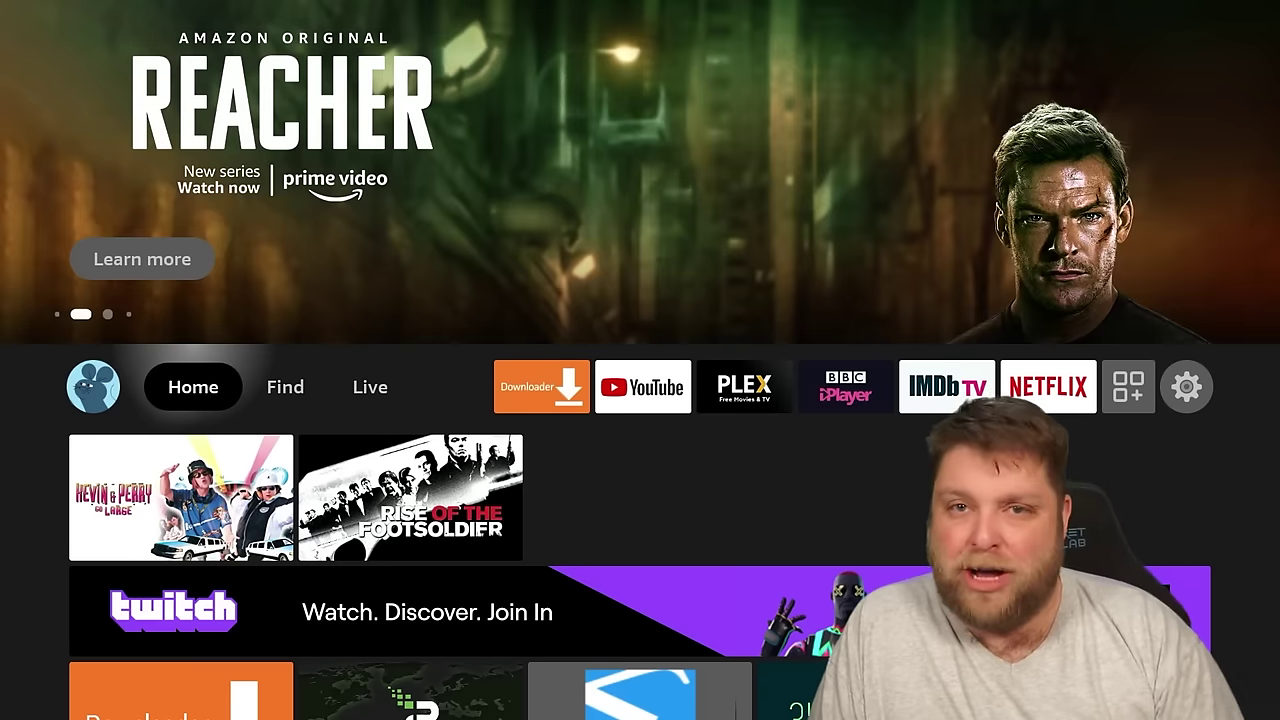
- Open Your Apps & Channels and launch the Mouse Toggle app
key(Right)
key(Right)
key(Right)
key(Right)
key(Right)
key(Right)
key(Right)
key(Right)
key(Right)
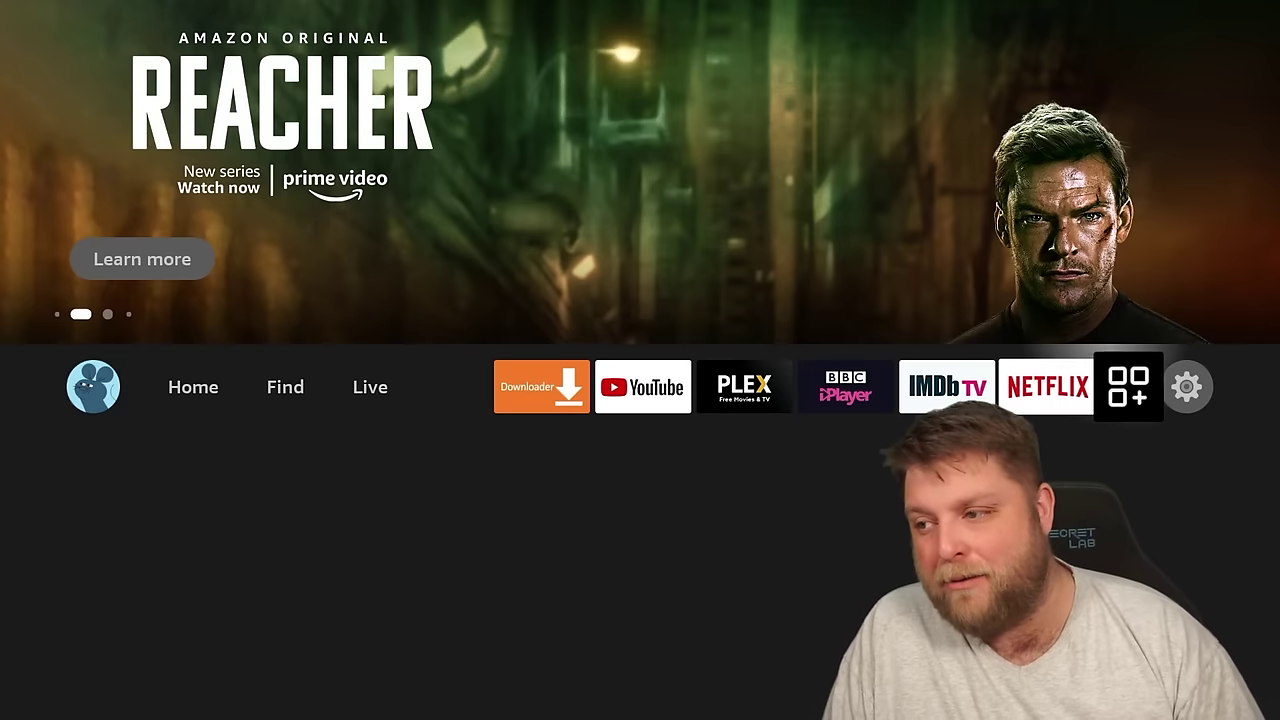
key(Return)
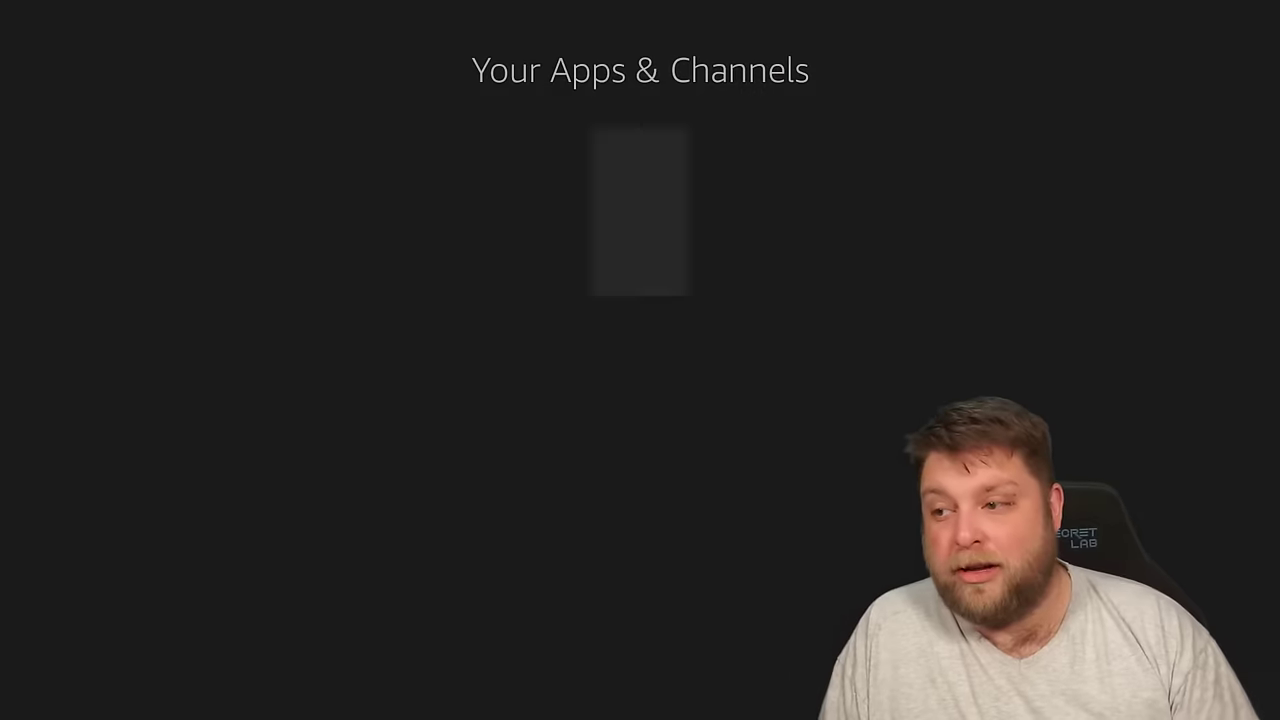
key(Down)
key(Down)
key(Down)
key(Down)
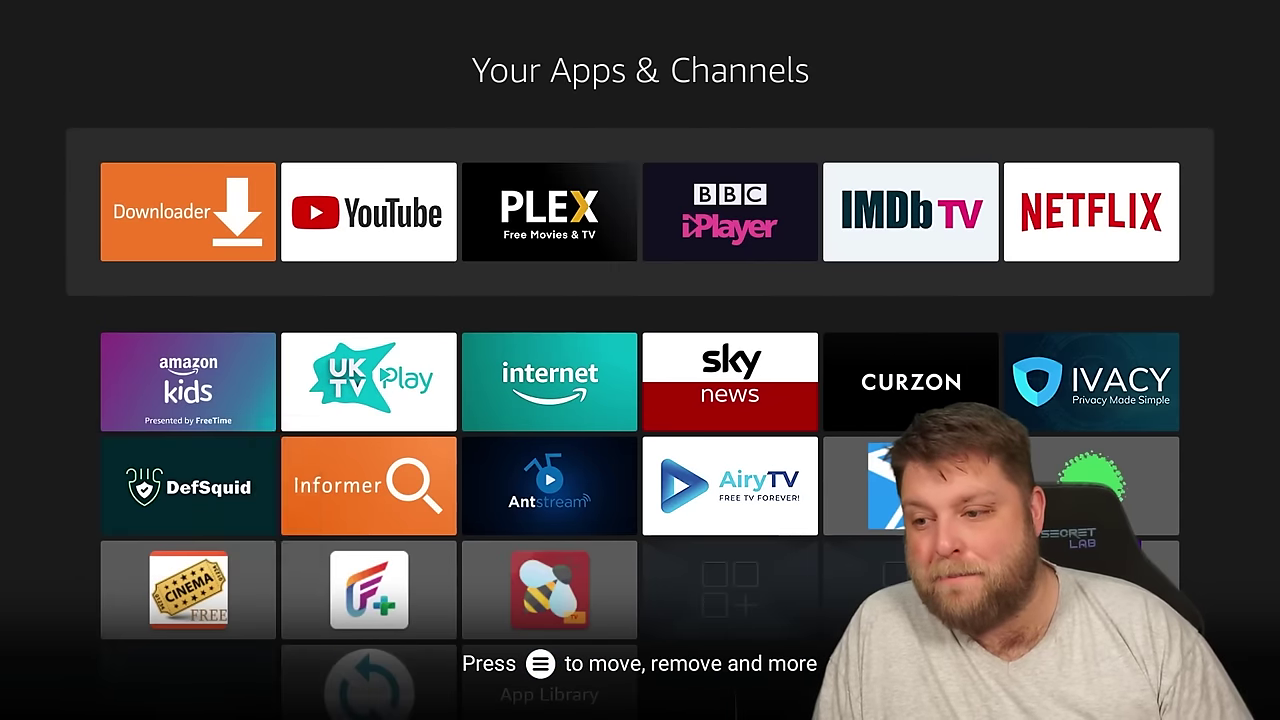
key(Right)
key(Down)
key(Down)
key(Return)
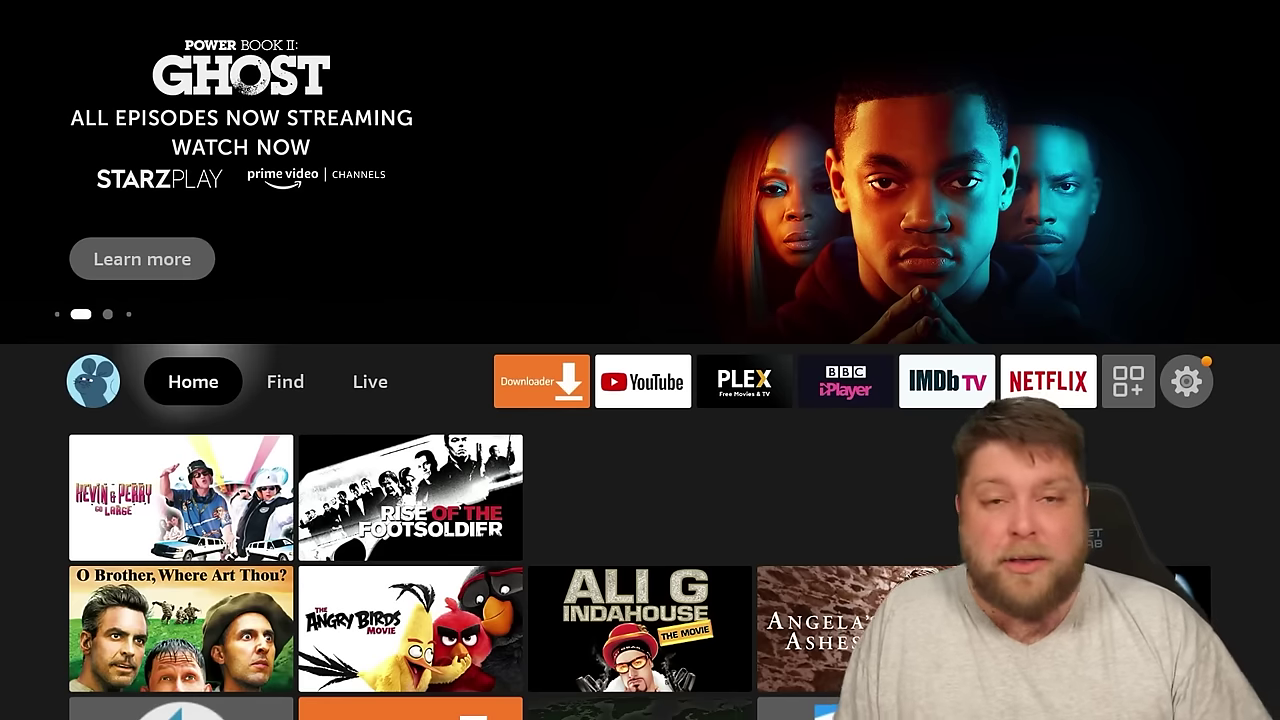
key(Right)
key(Right)
key(Right)
key(Right)
key(Right)
key(Right)
key(Right)
key(Right)
key(Right)
key(Right)
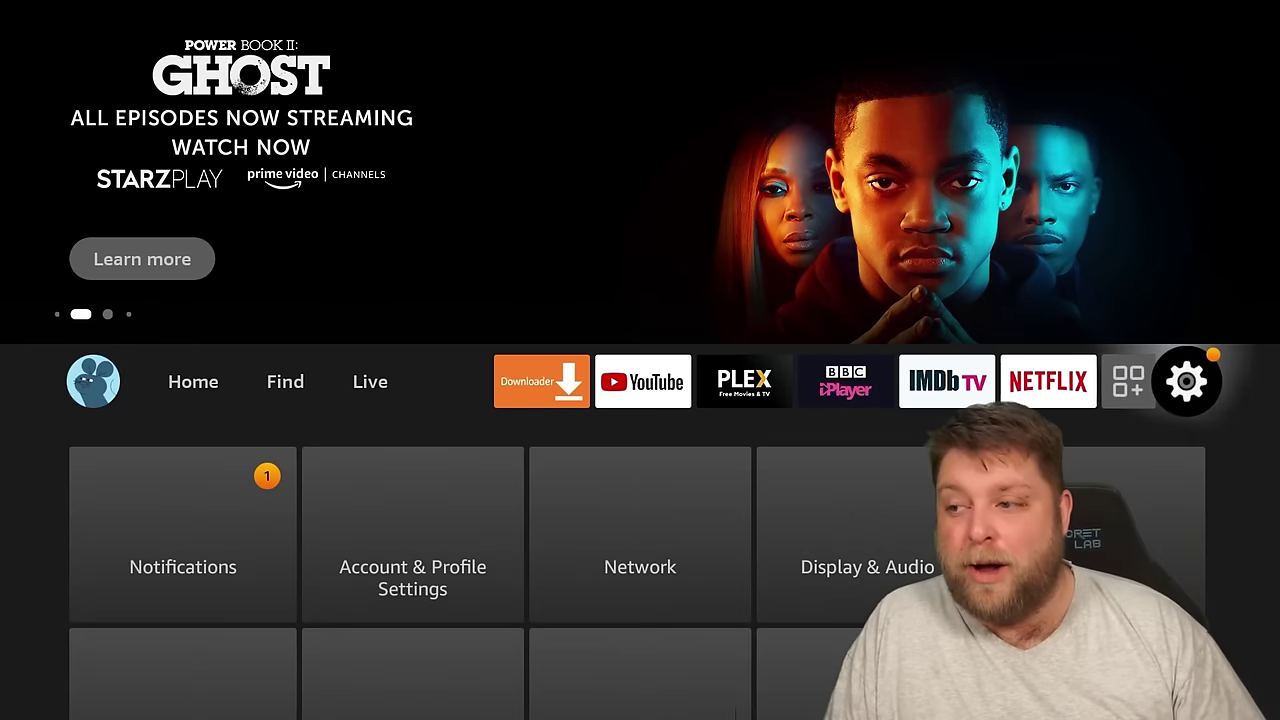
key(Down)
key(Down)
key(Down)
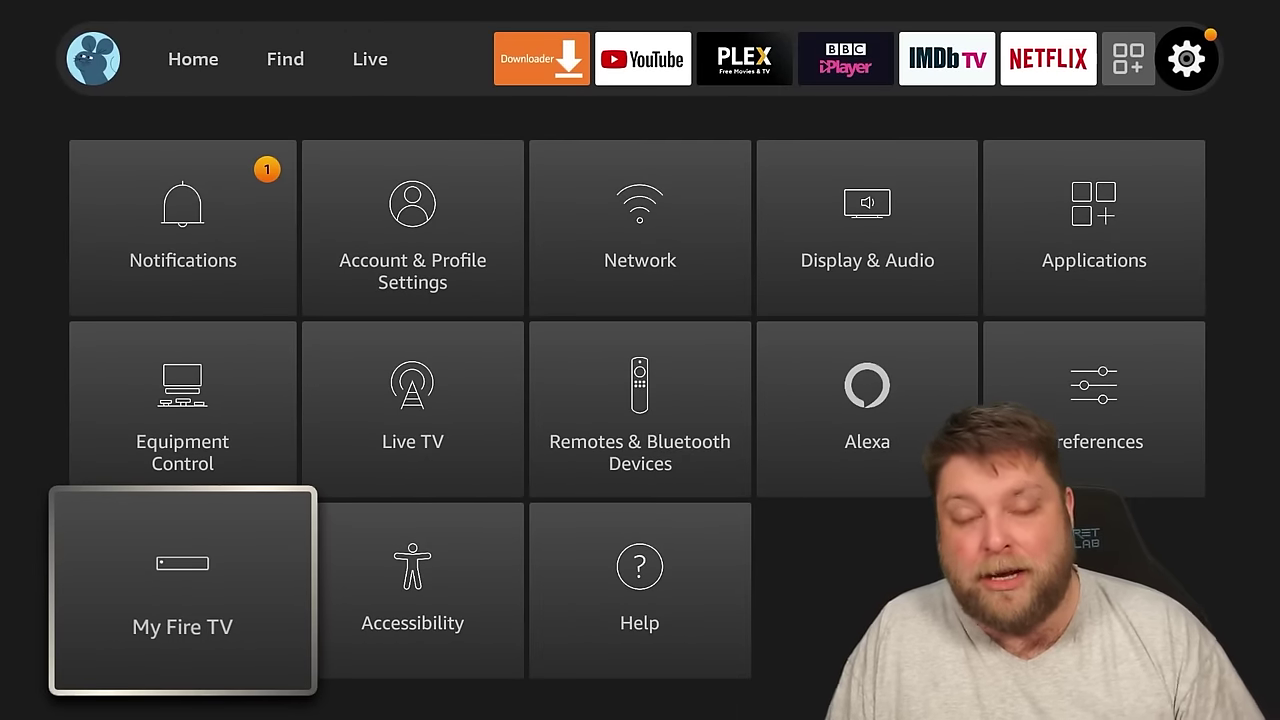
key(Return)
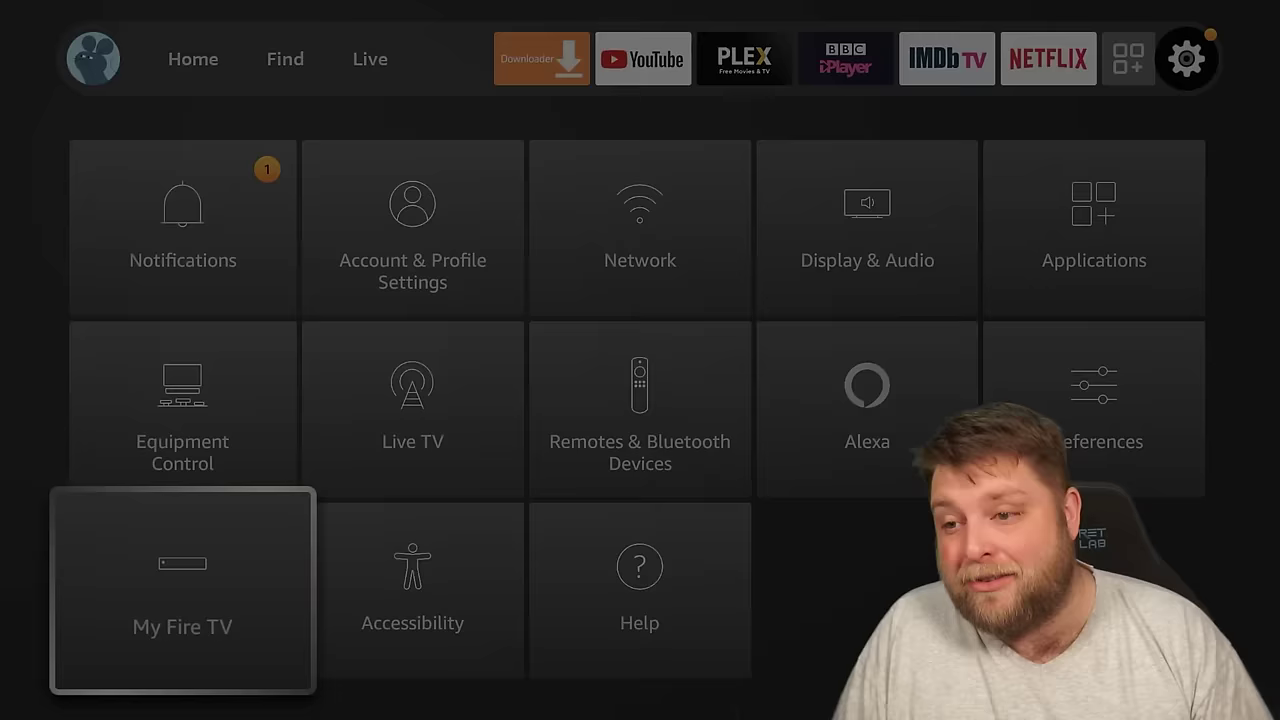
key(Down)
key(Return)
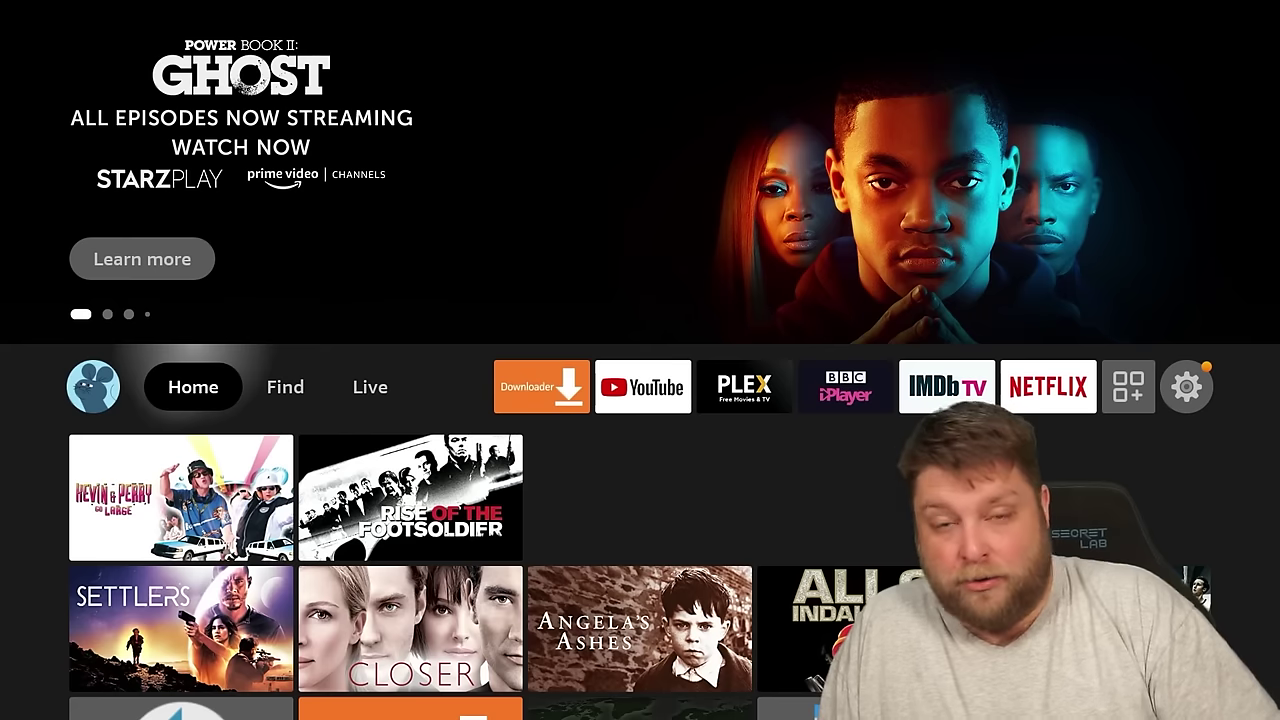
key(Right)
key(Right)
key(Right)
key(Right)
key(Right)
key(Right)
key(Right)
key(Right)
key(Right)
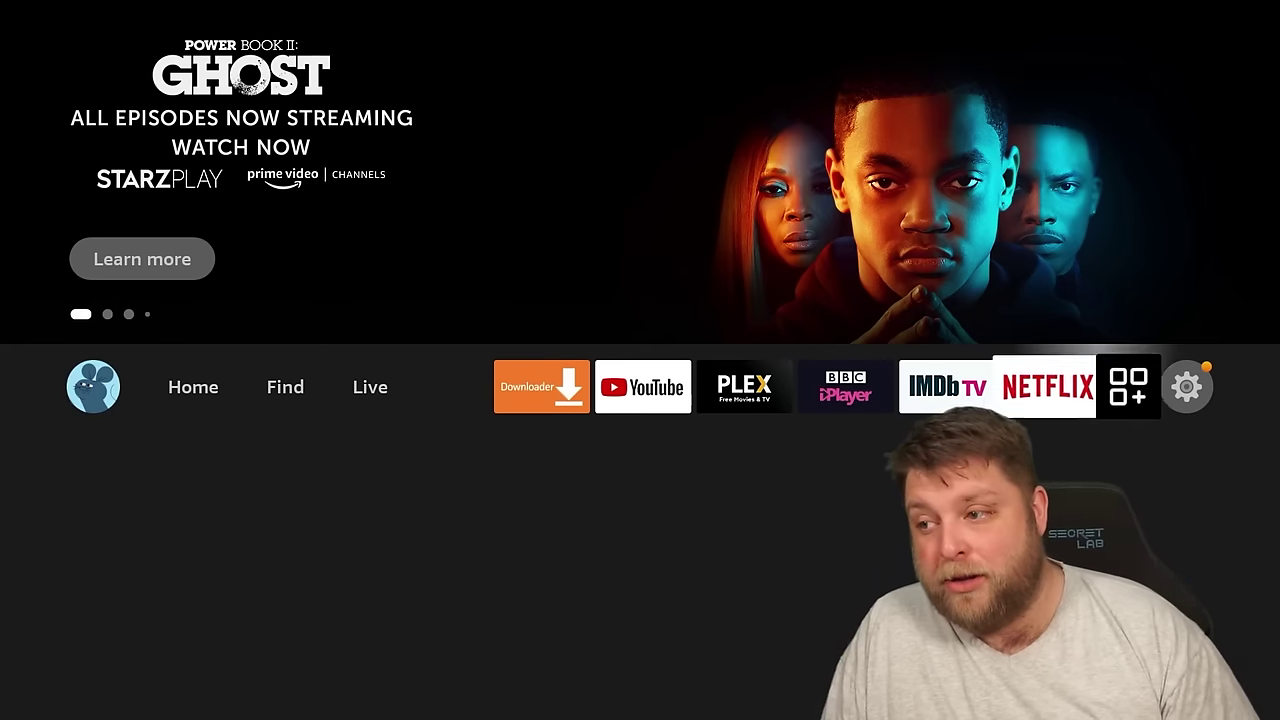
- Launch the newly installed Aurora Store from Your Apps & Channels
key(Return)
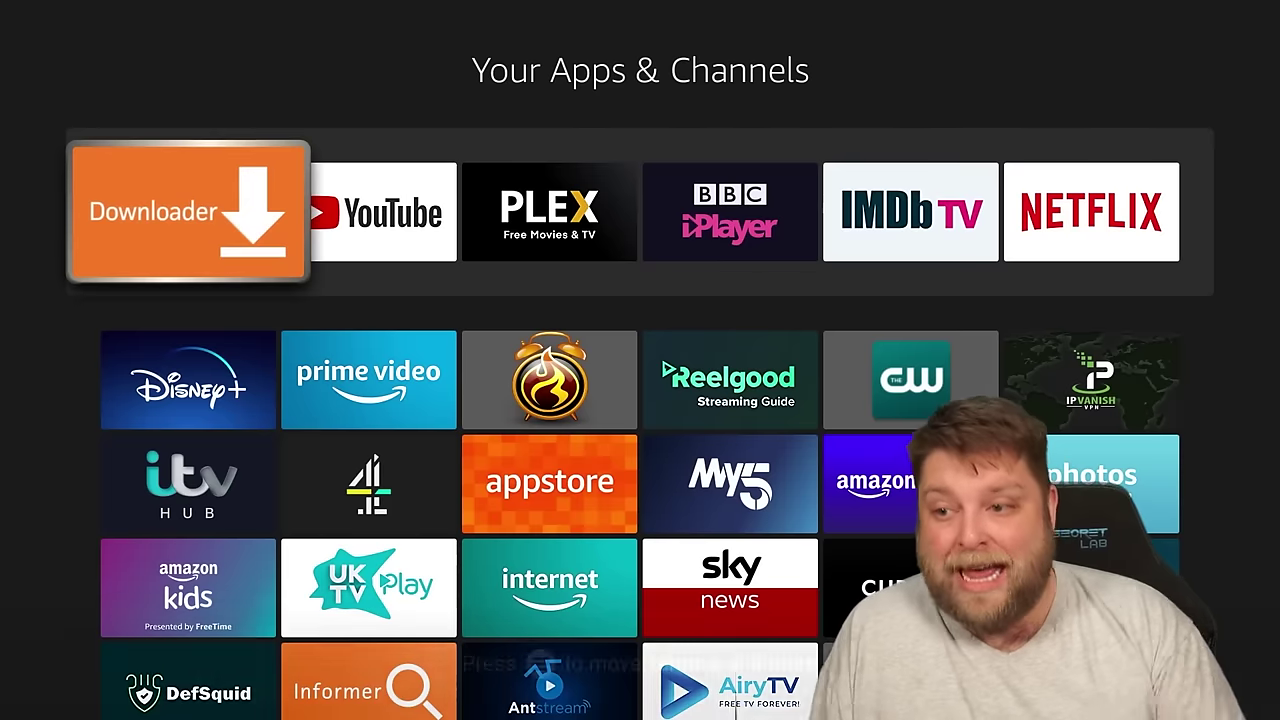
key(Down)
key(Down)
key(Down)
key(Down)
key(Down)
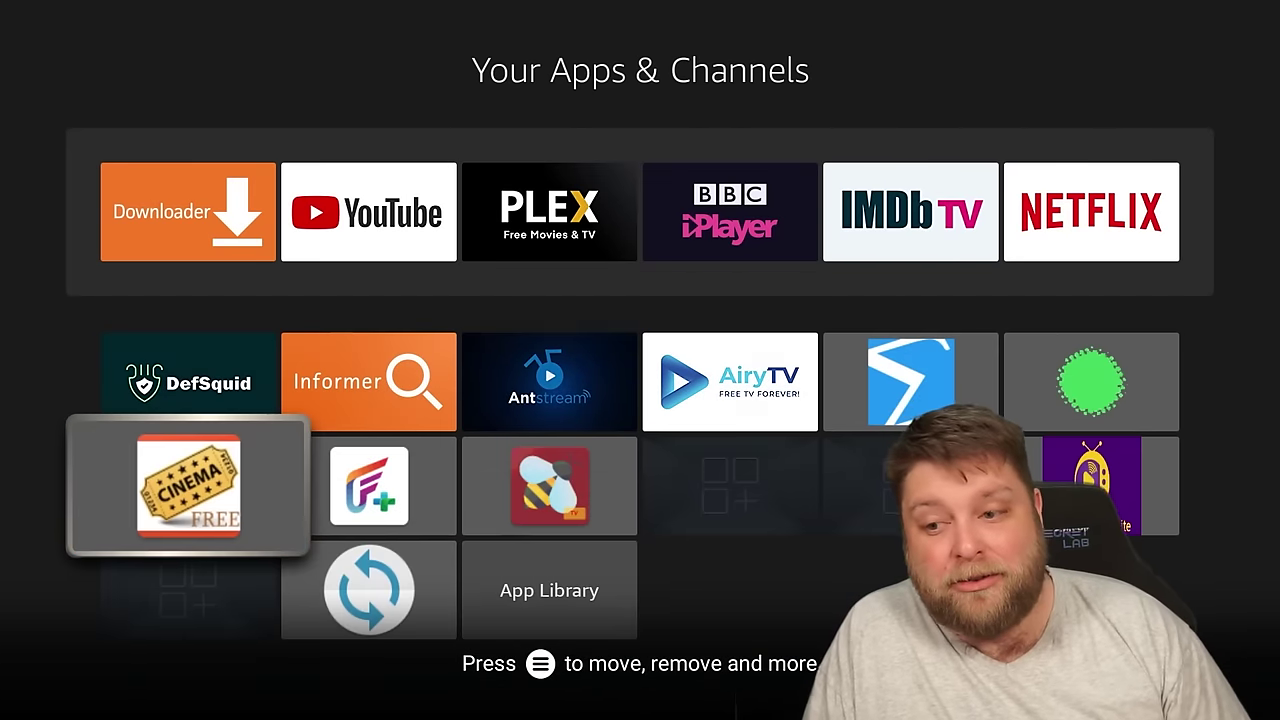
key(Down)
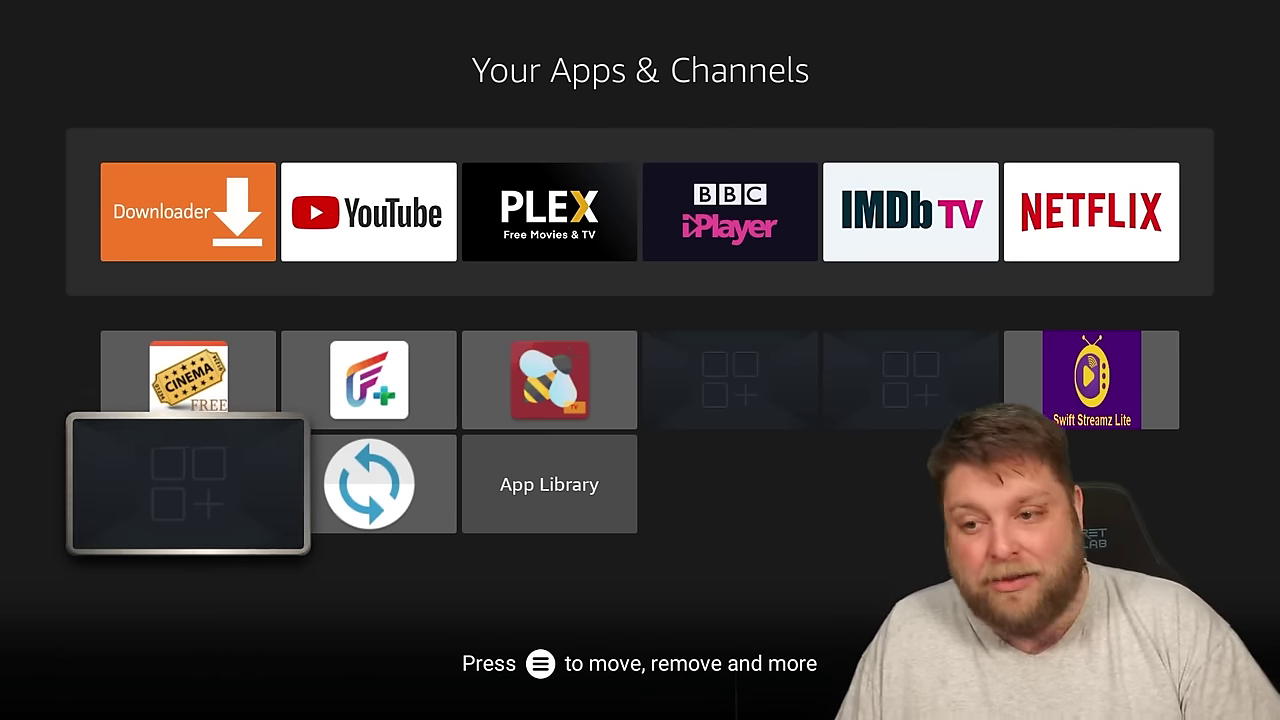
key(Return)
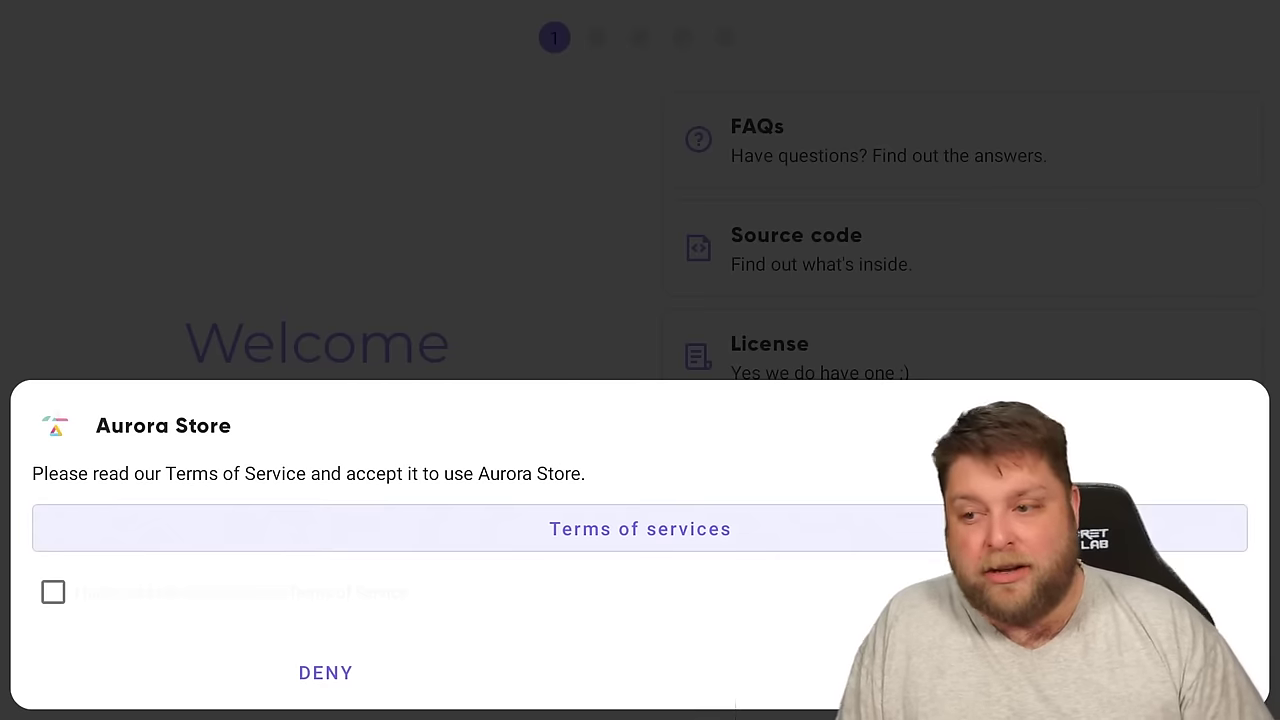
- Tick the Terms of Service checkbox and accept the terms
key(Down)
key(Up)
key(Down)
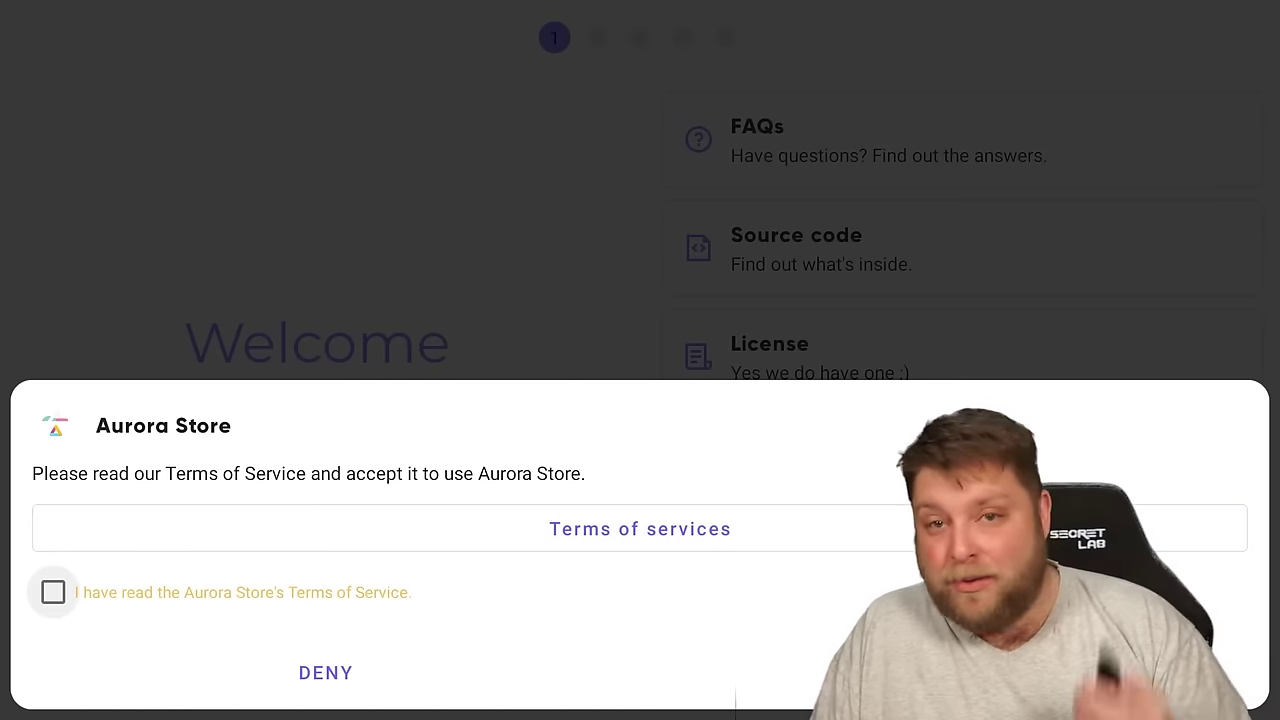
key(Return)
key(Down)
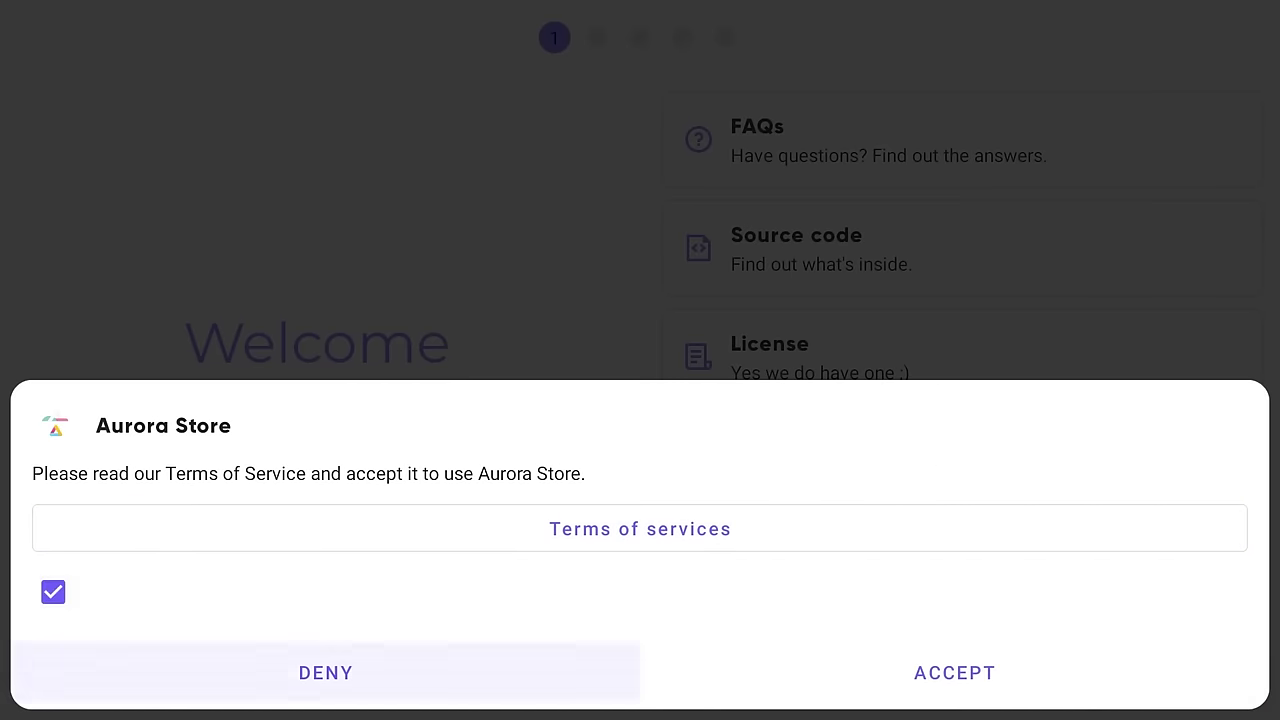
key(Right)
key(Return)
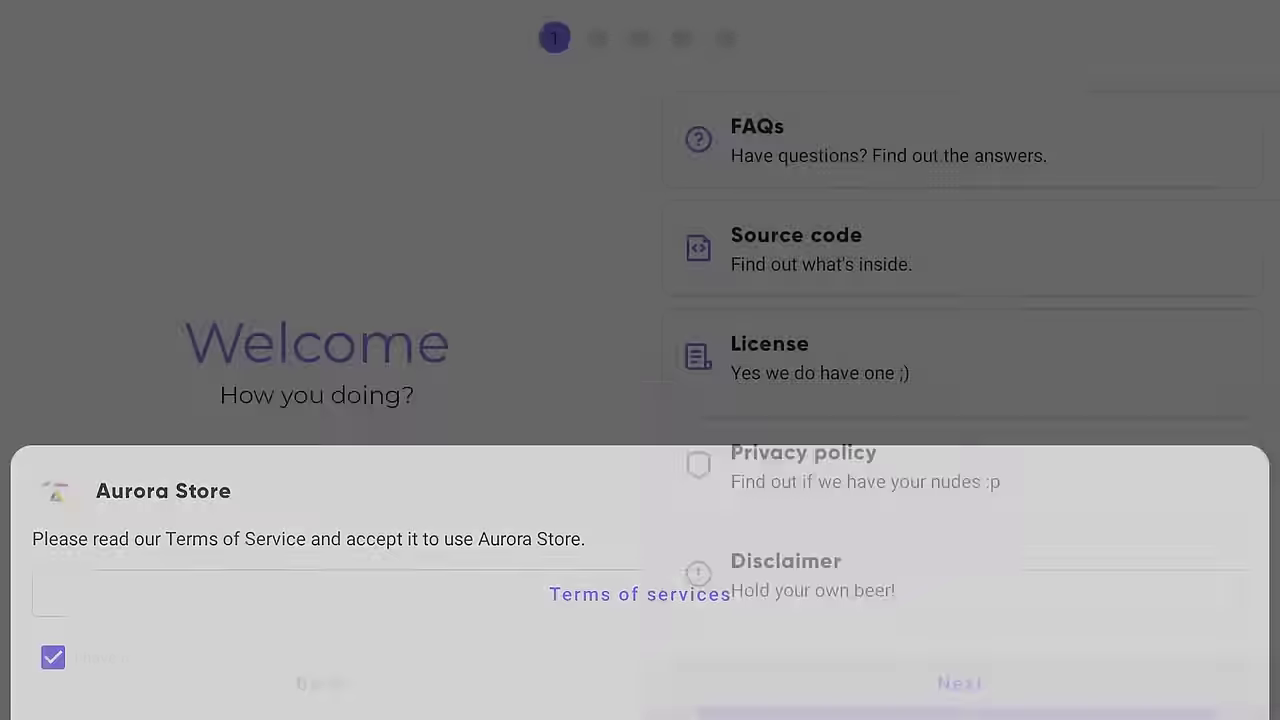
- Advance through the Welcome, Installer, Themes and accent colour steps to setup step 5
key(Return)
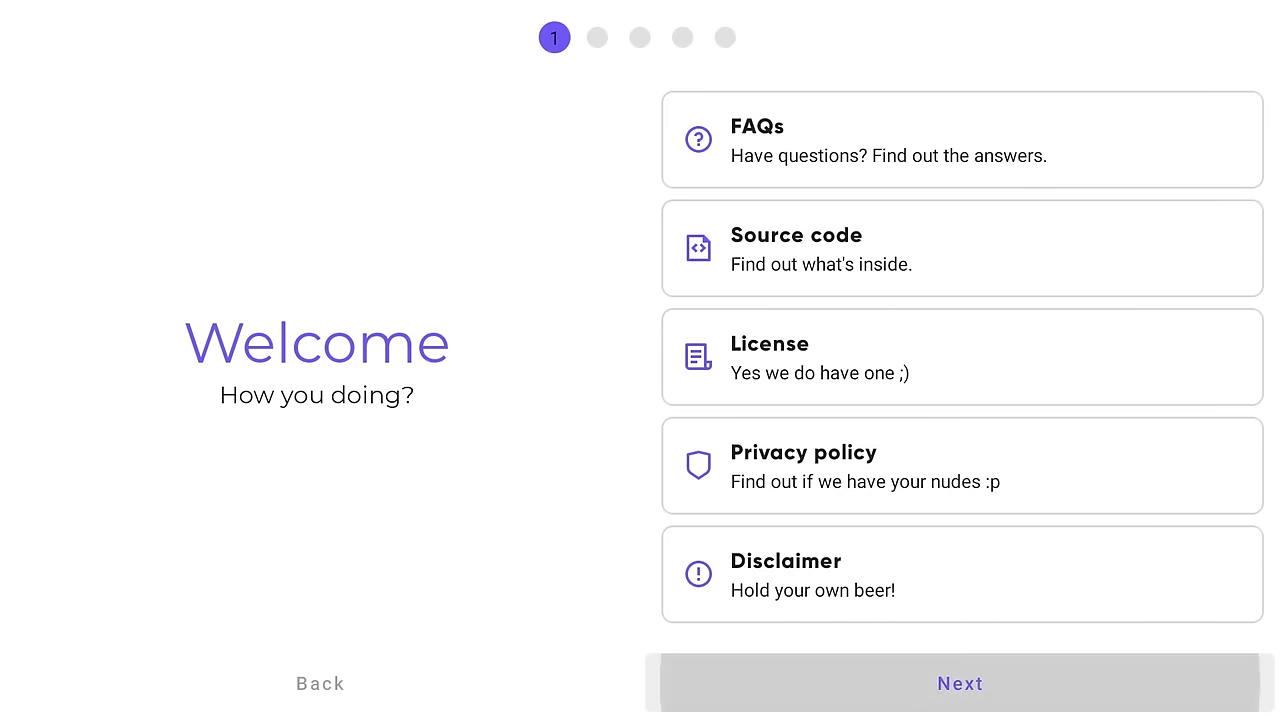
key(Return)
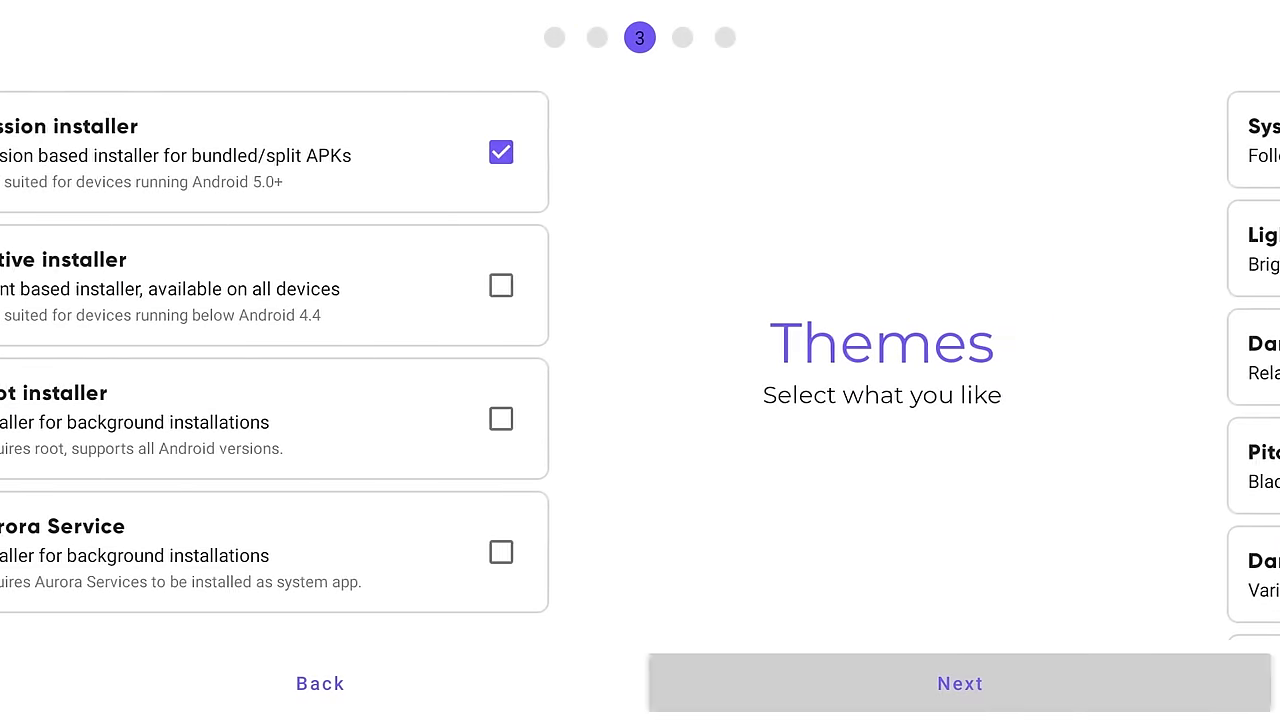
key(Up)
key(Down)
key(Down)
key(Down)
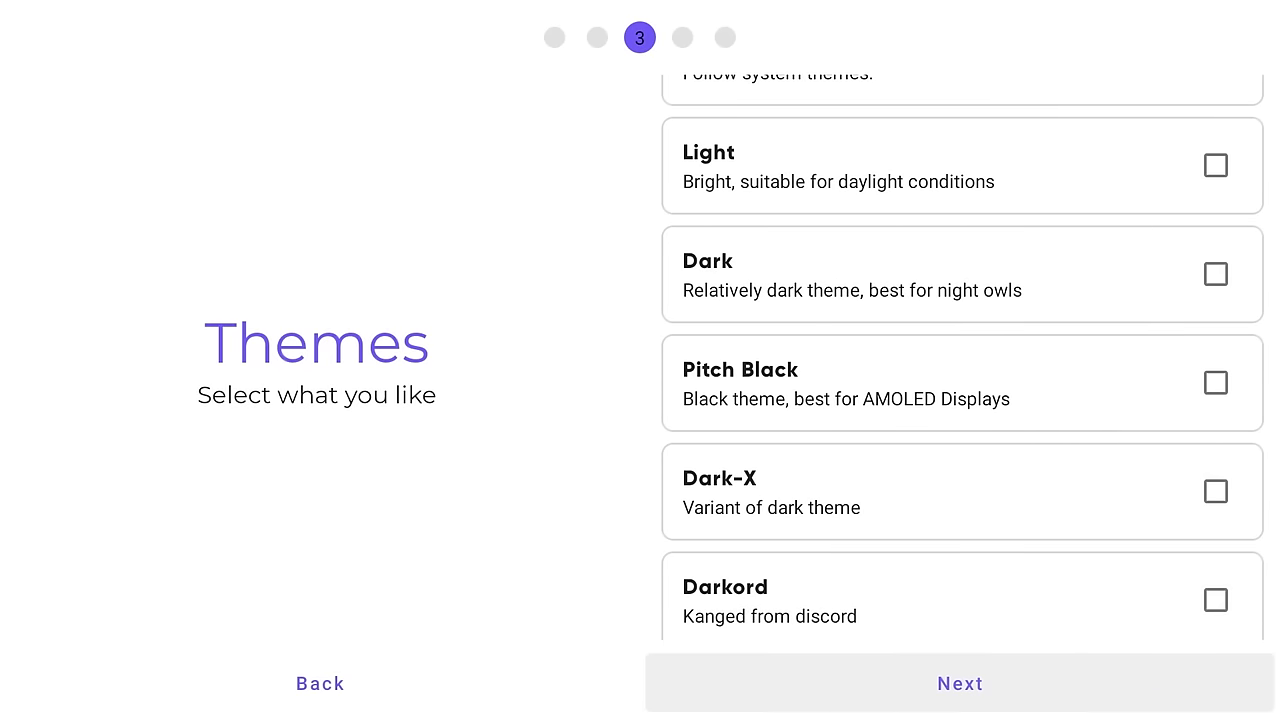
key(Return)
key(Return)
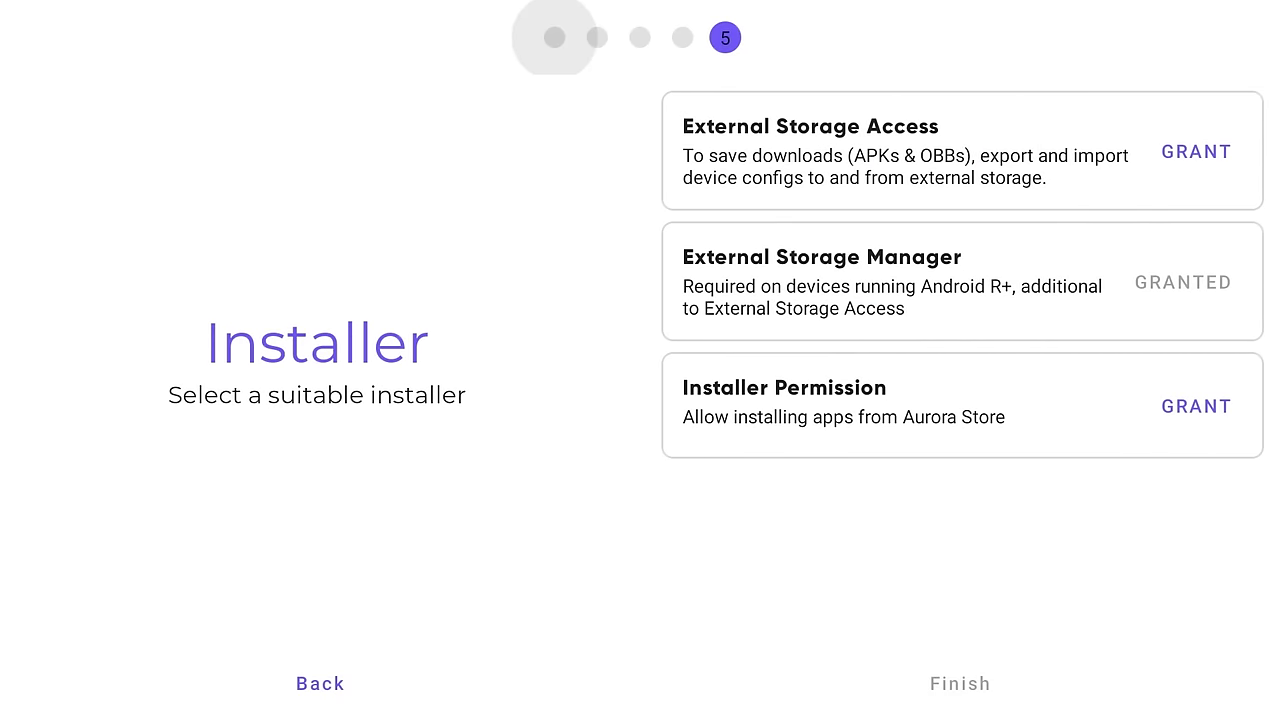
key(Right)
key(Right)
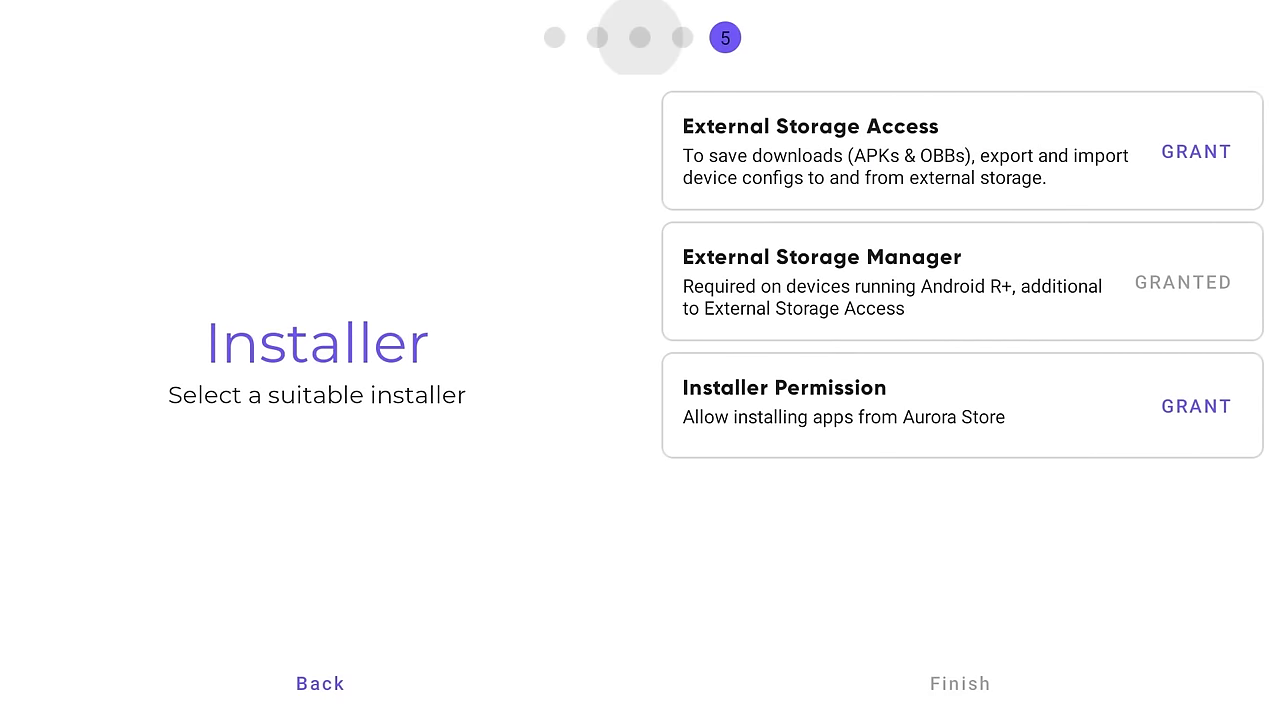
key(Right)
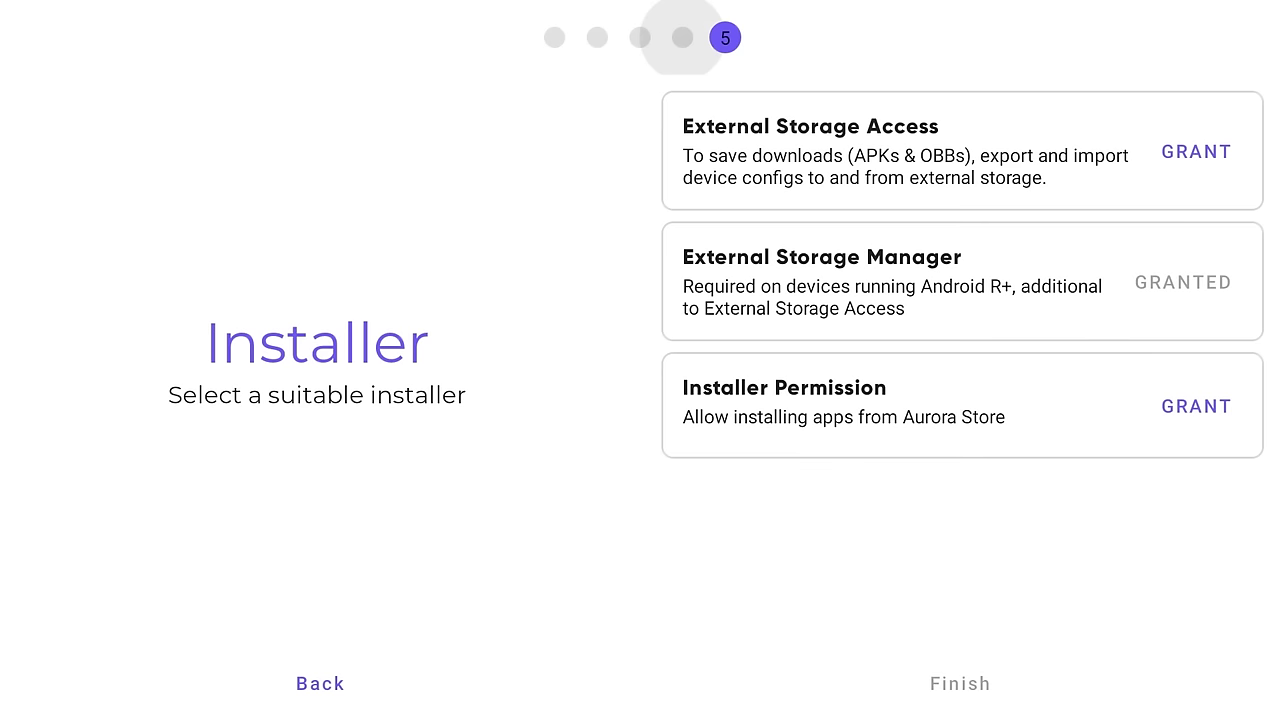
key(Right)
- Grant External Storage Access, allow file access, and request Installer Permission
key(Down)
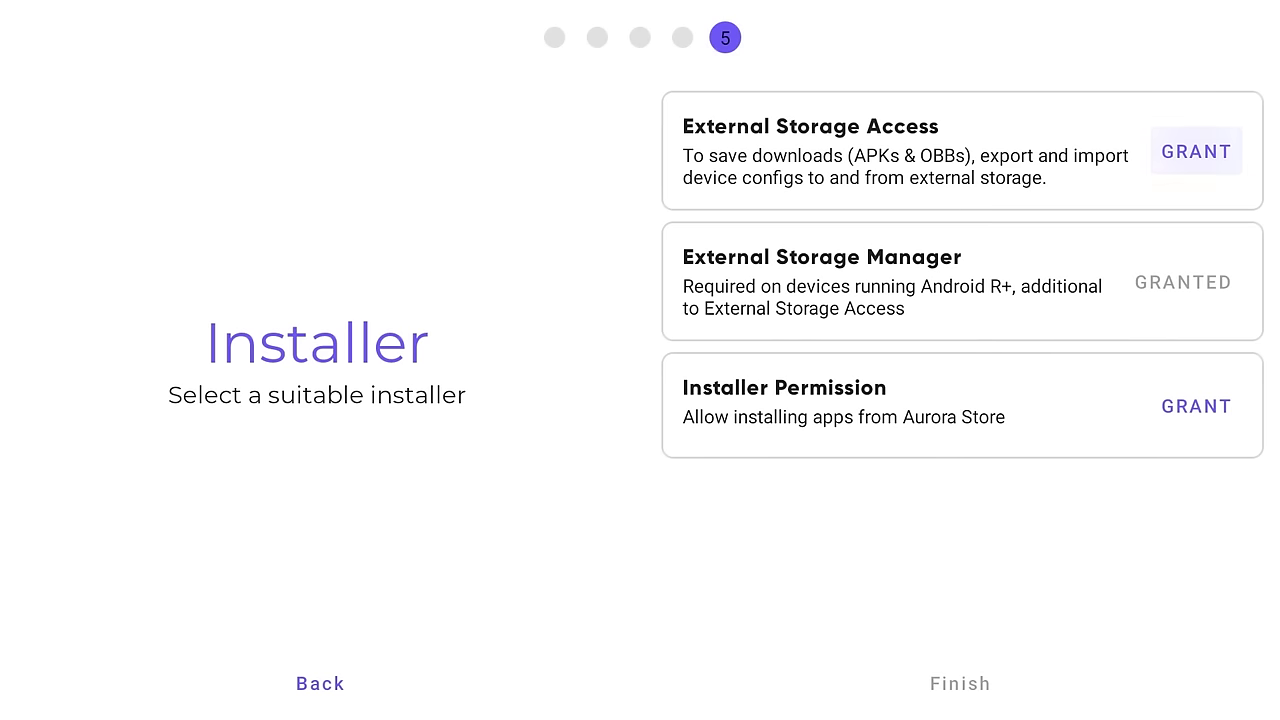
key(Return)
key(Return)
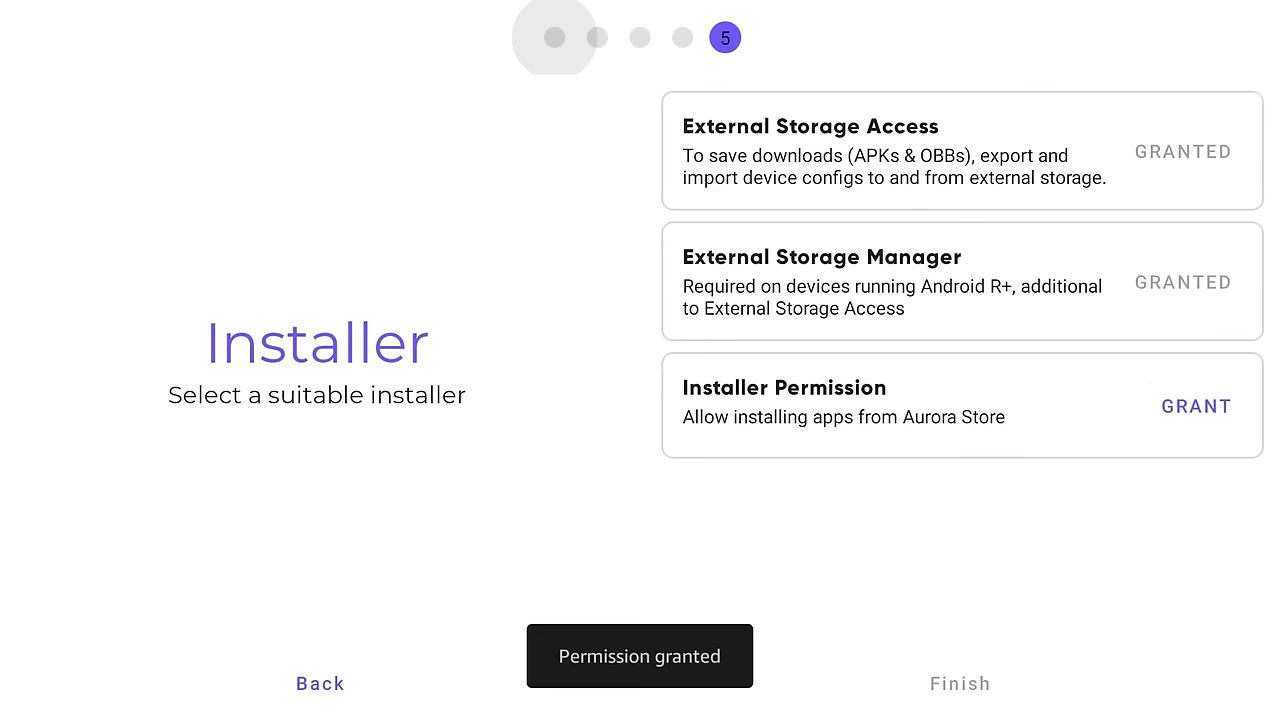
key(Down)
key(Return)
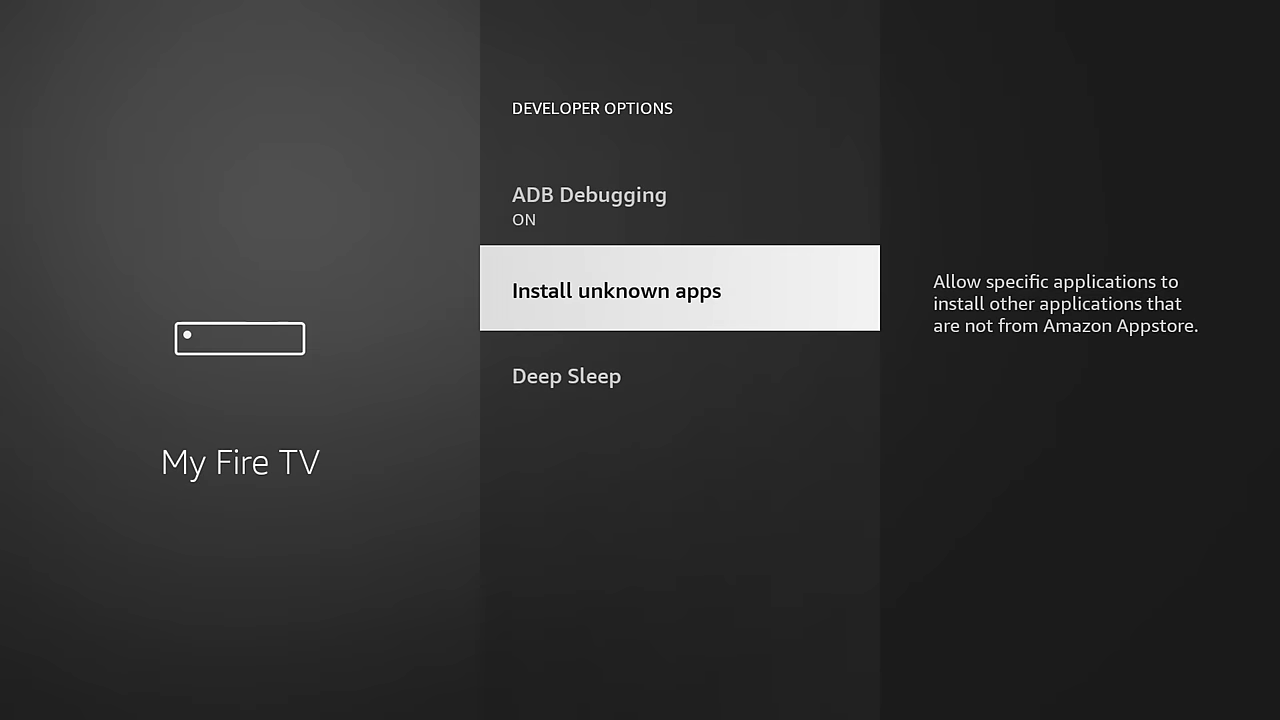
key(Return)
- Toggle Aurora Store ON in the Install unknown apps list
key(Down)
key(Down)
key(Down)
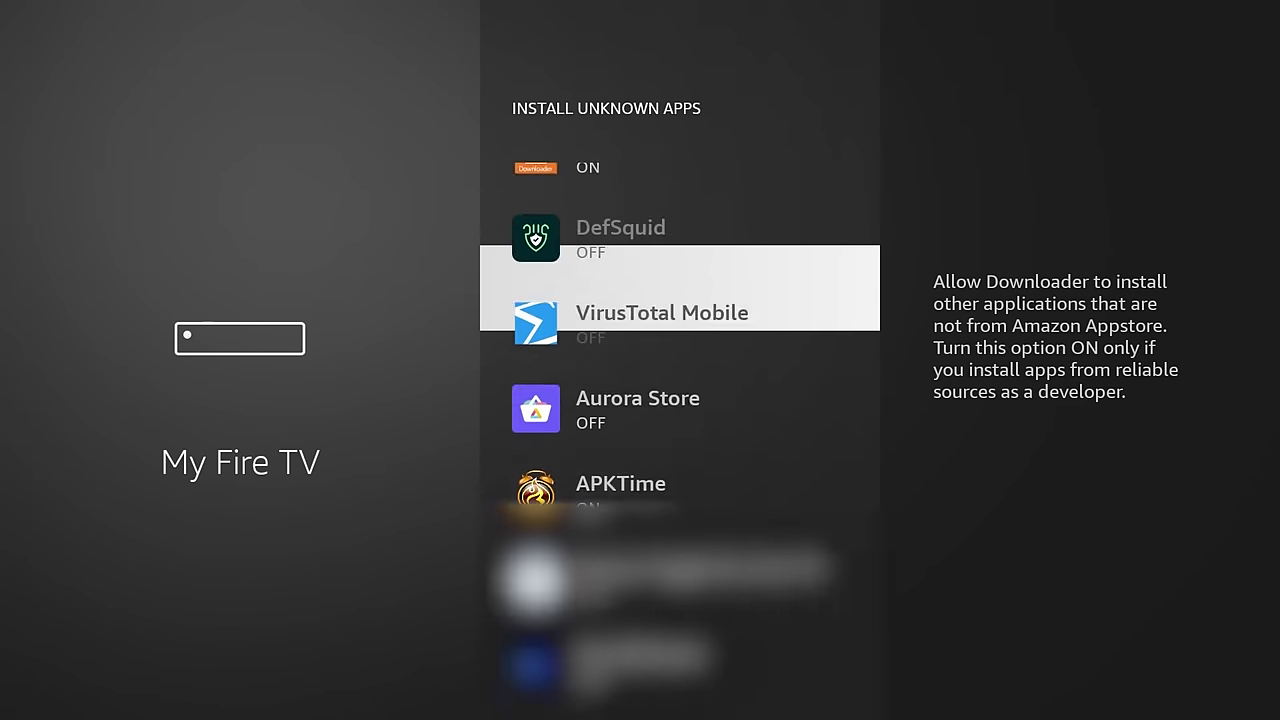
key(Down)
key(Return)
- Return to Aurora Store's setup and select Finish
key(Escape)
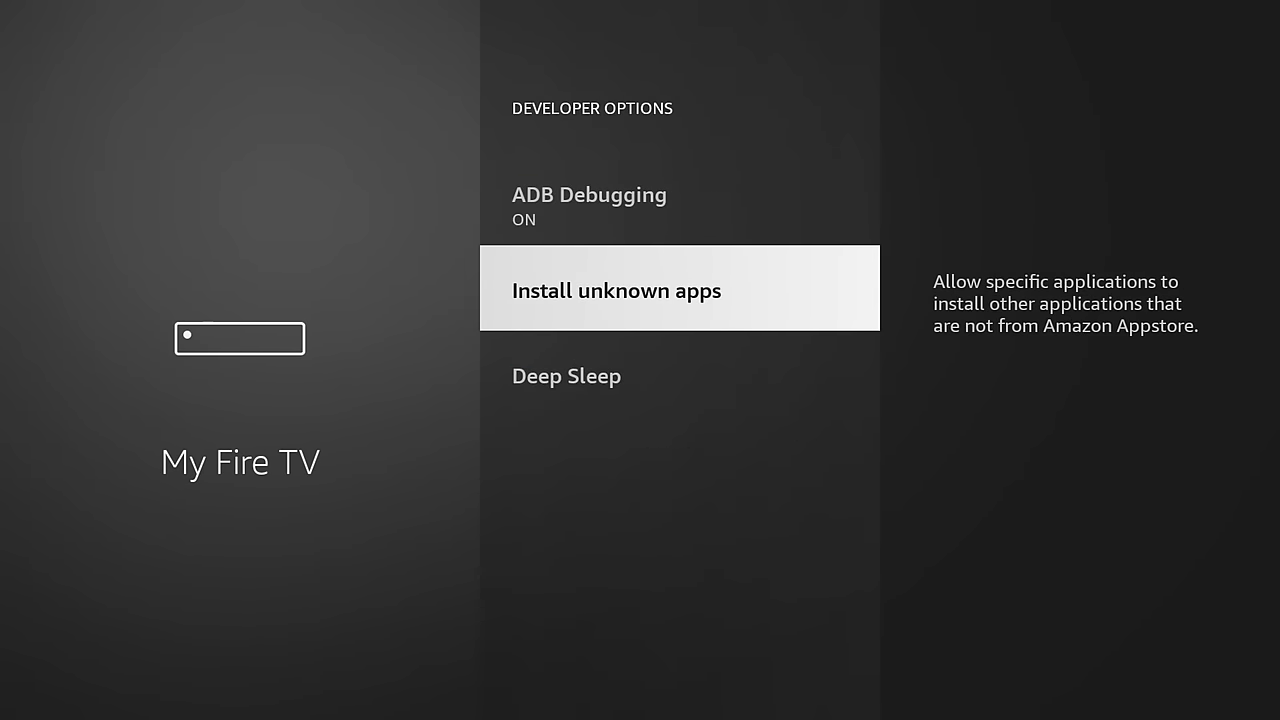
key(Escape)
key(Down)
key(Right)
key(Return)
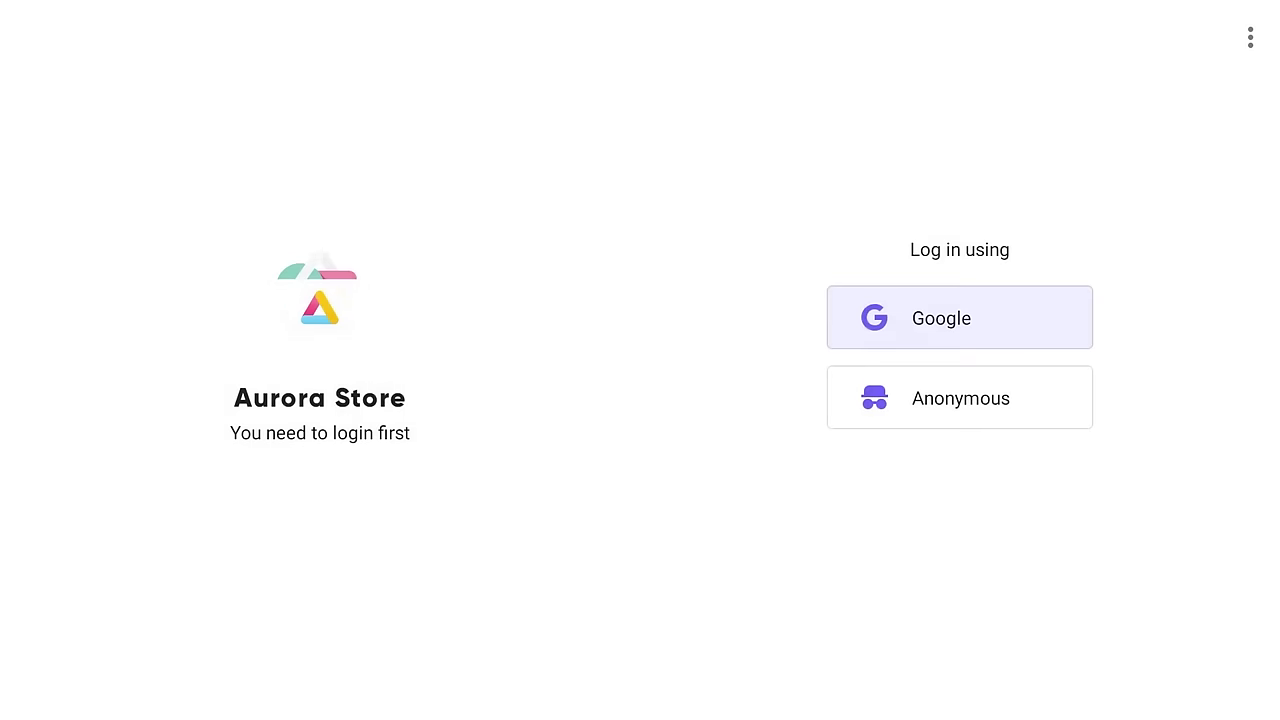
- Choose Anonymous on the Aurora Store login screen to sign in
key(Down)
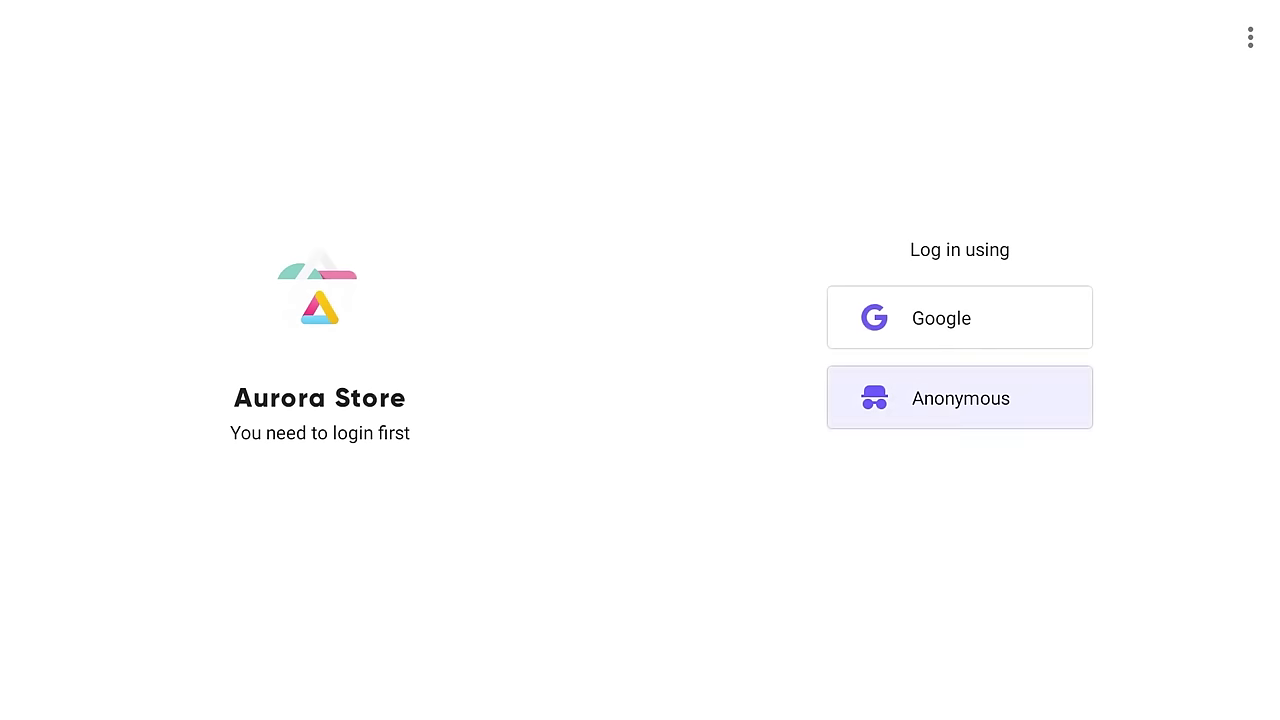
key(Return)
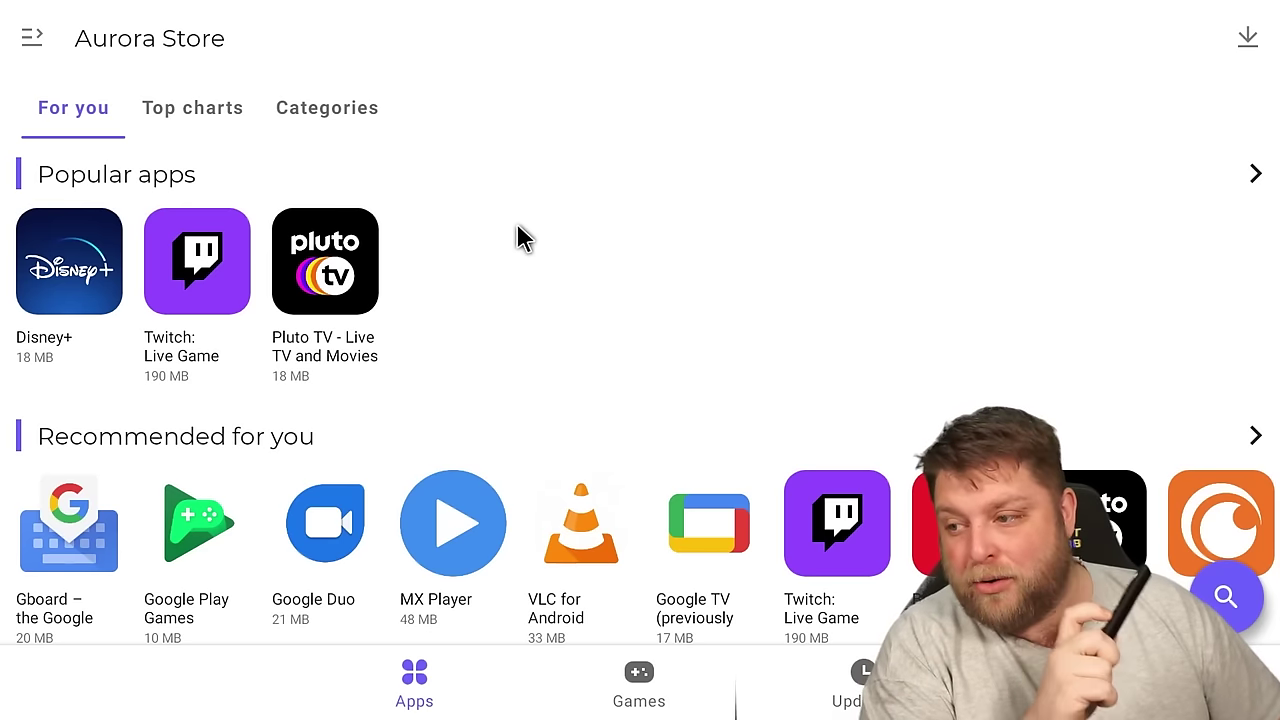
- Browse the For you recommendations, then bring up the side menu showing version v4.0.7.38
scroll(520, 237, down, 5)
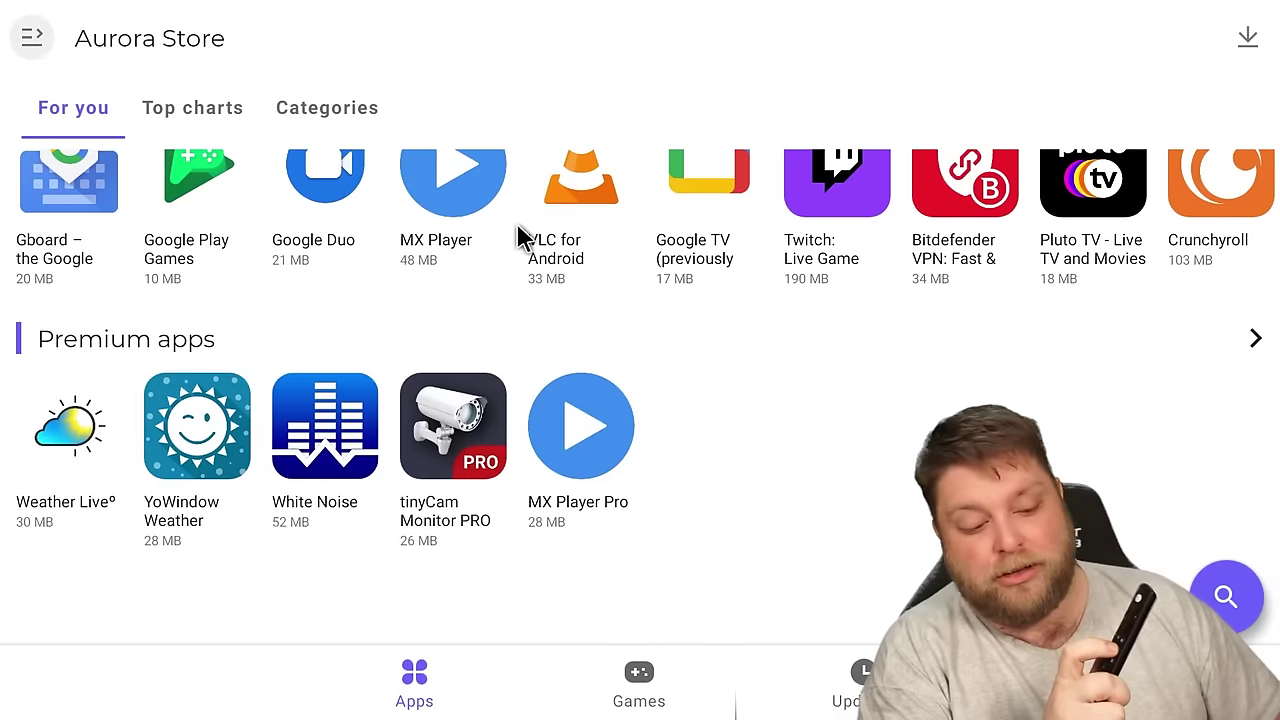
scroll(518, 237, up, 1)
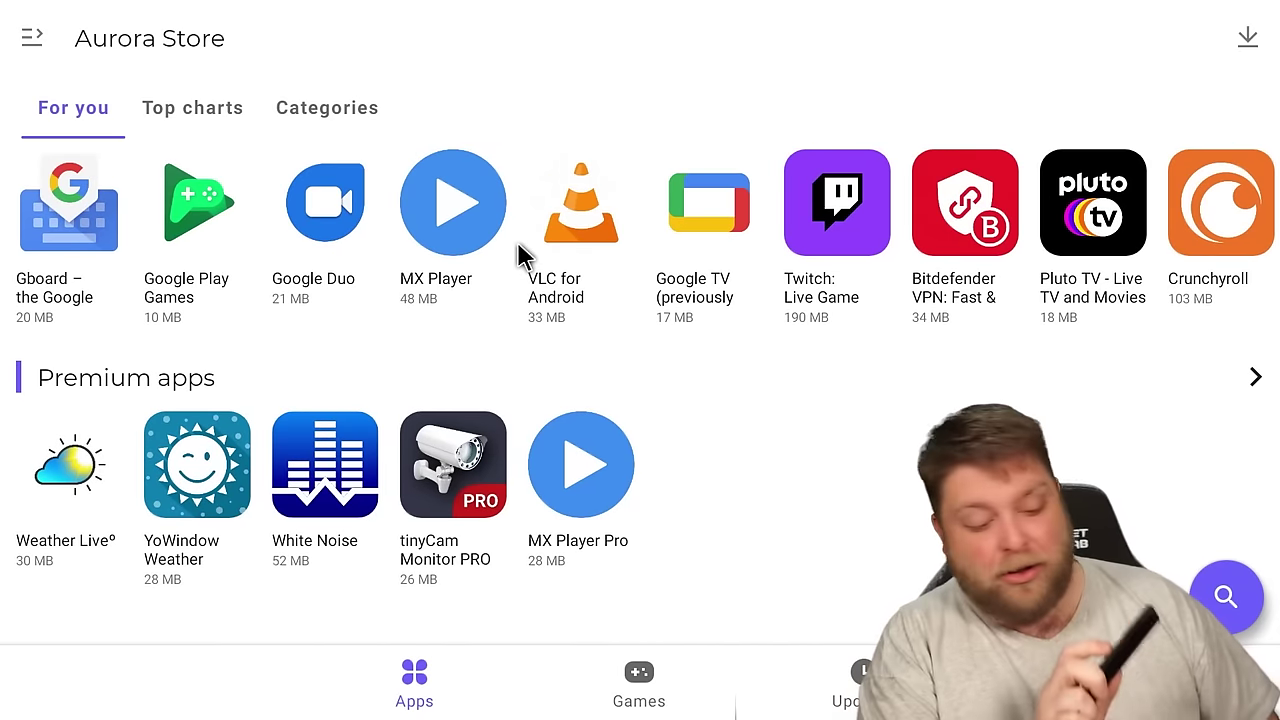
scroll(520, 255, up, 5)
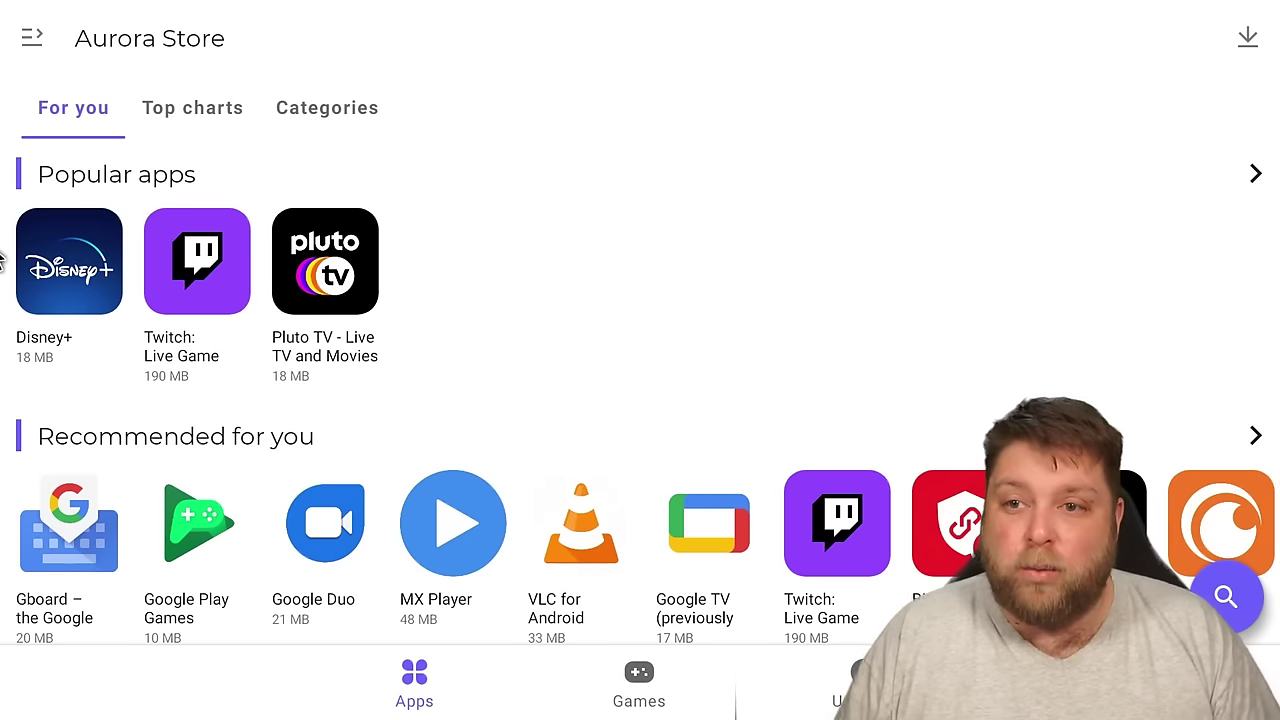
click(33, 40)
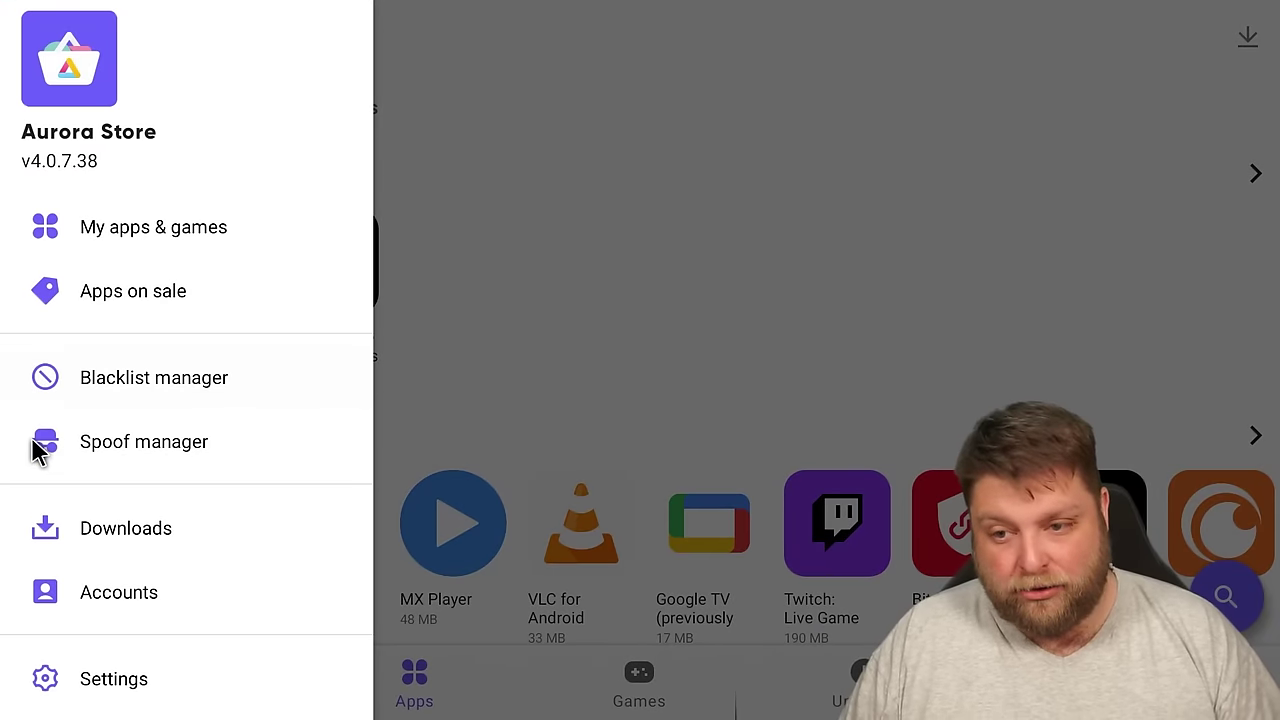
- In Spoof manager, select Google Pixel 3A from the Device list
click(192, 449)
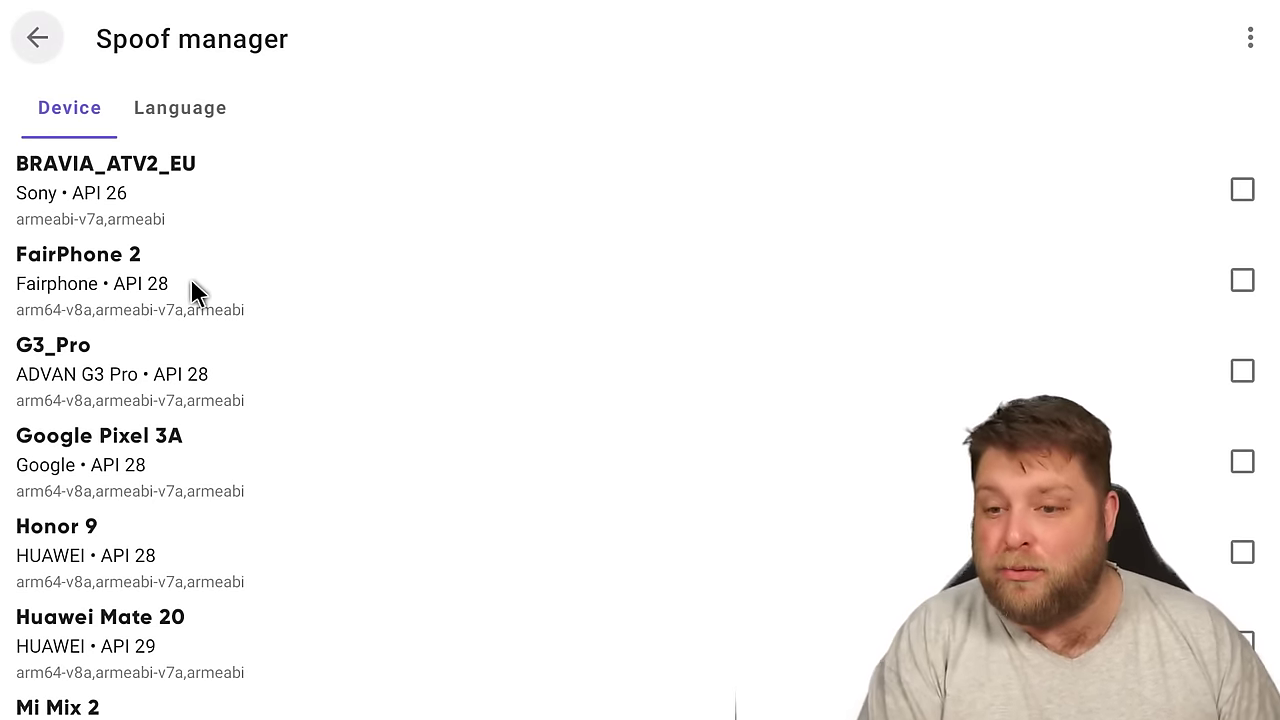
scroll(195, 292, down, 2)
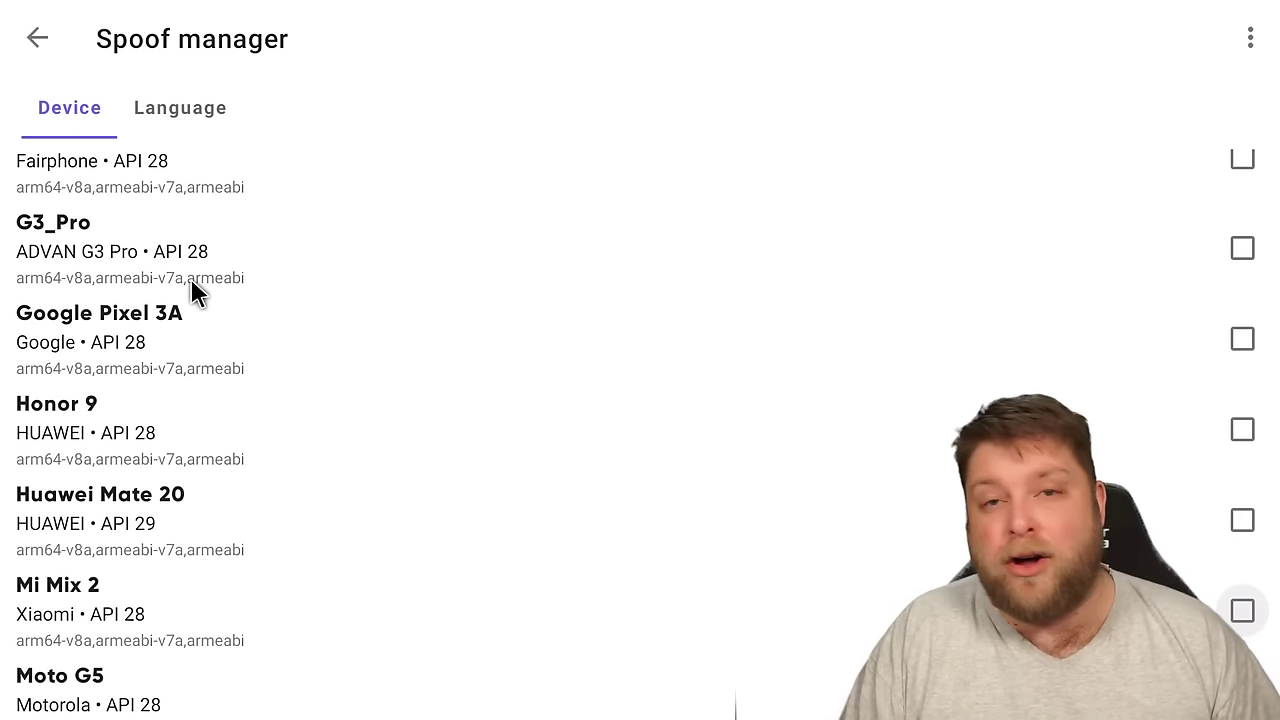
scroll(195, 285, down, 1)
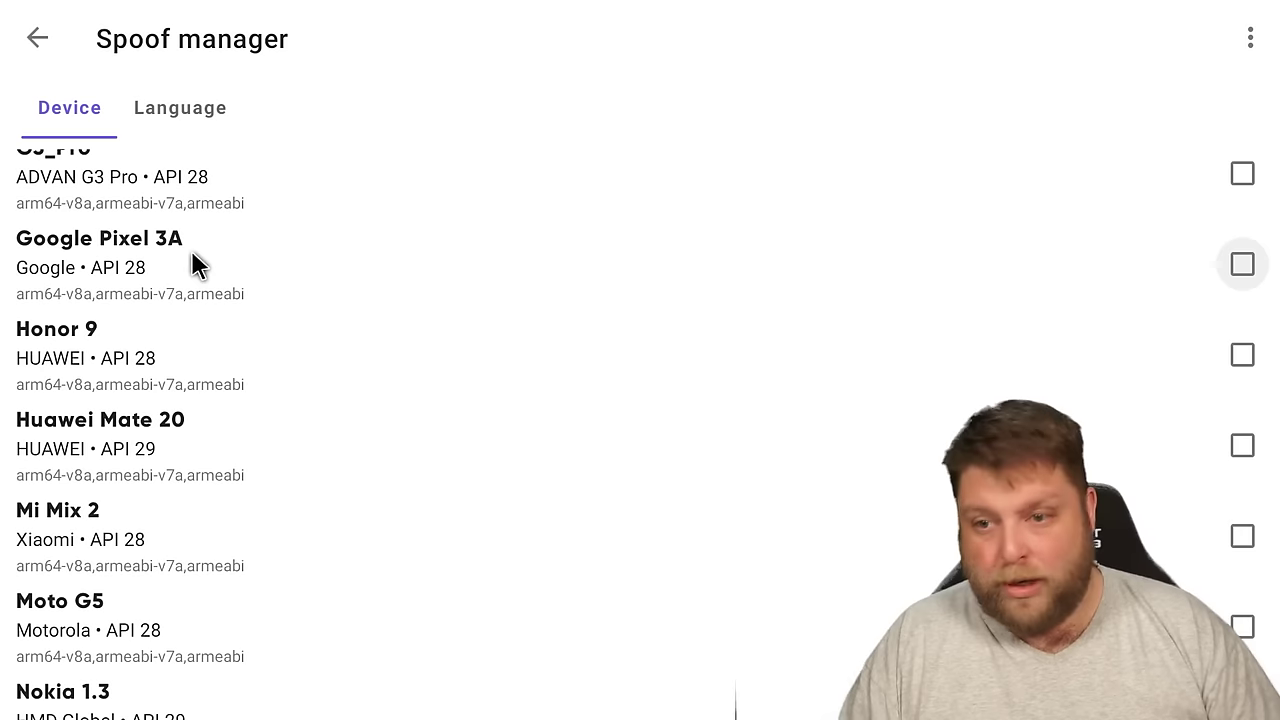
click(195, 263)
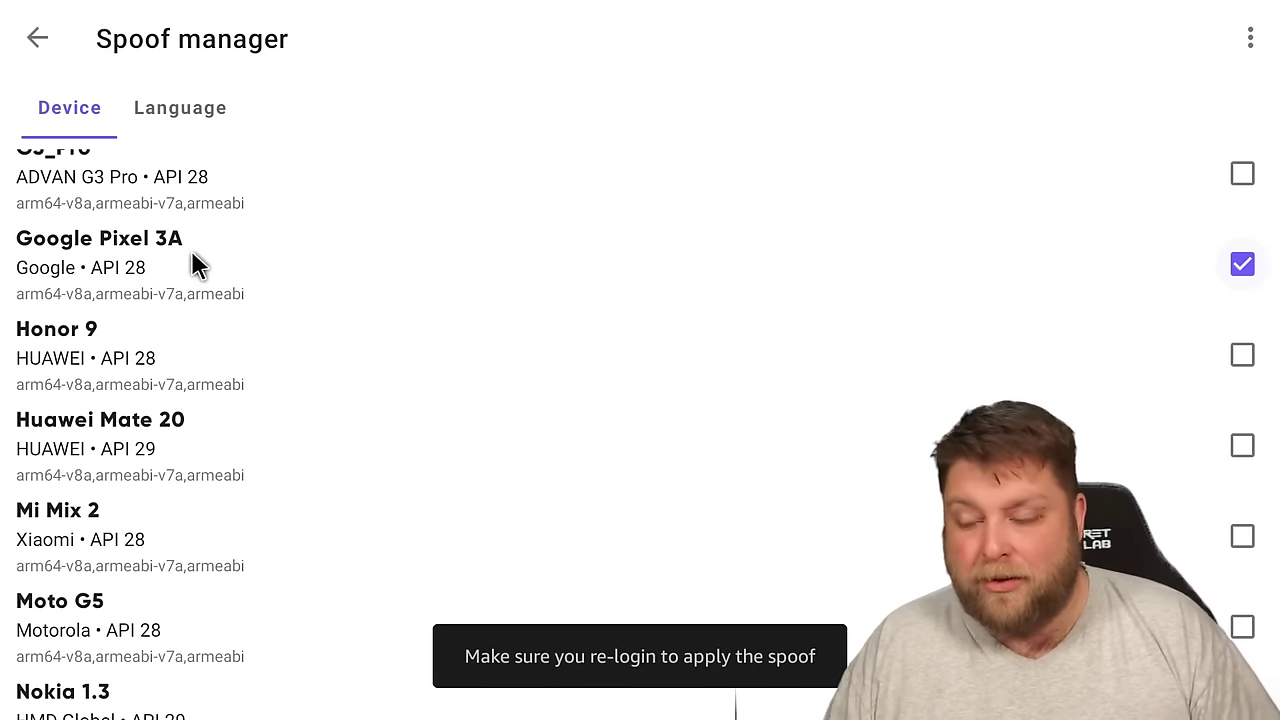
- Log out from Accounts, log back in as Anonymous, and return to the For you page
key(Escape)
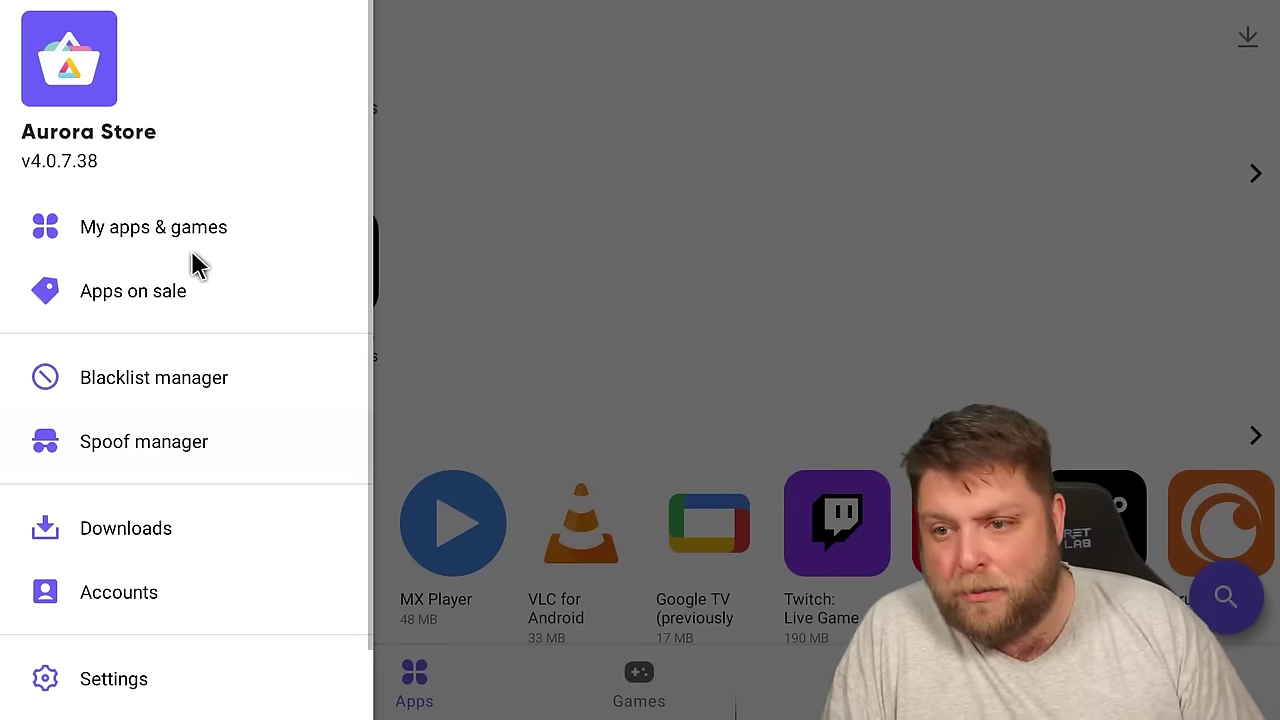
key(Return)
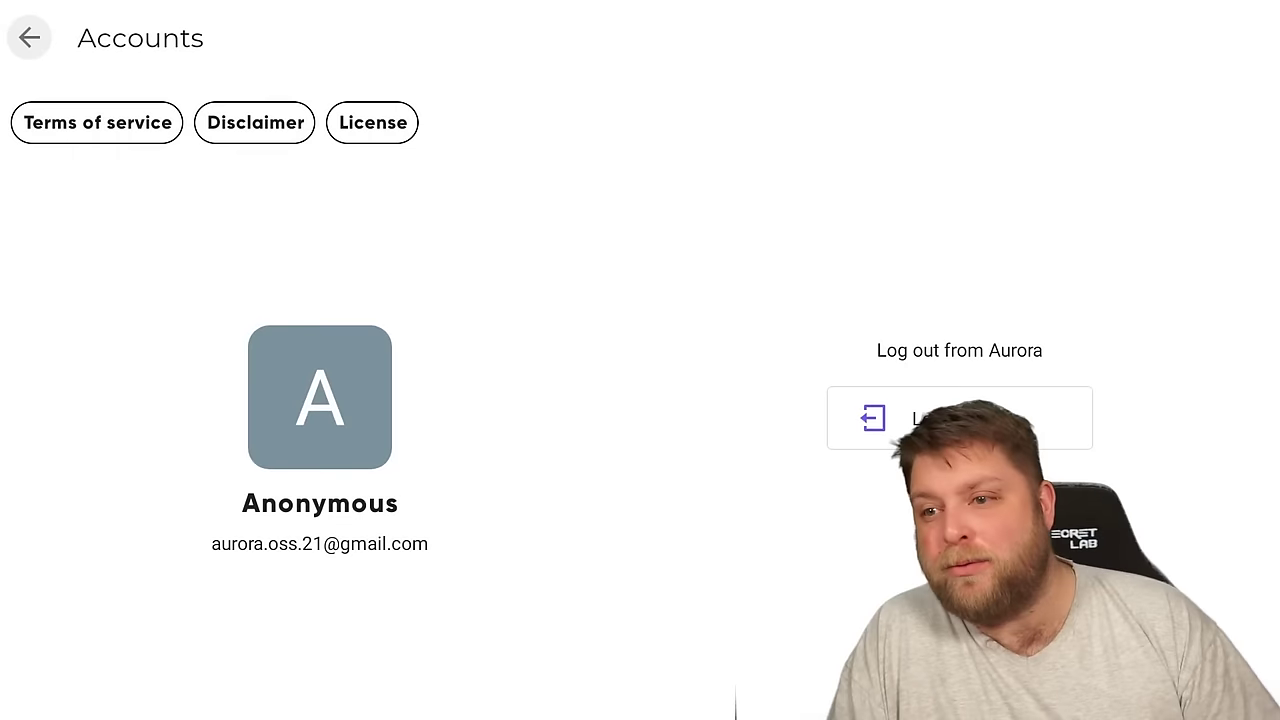
key(Return)
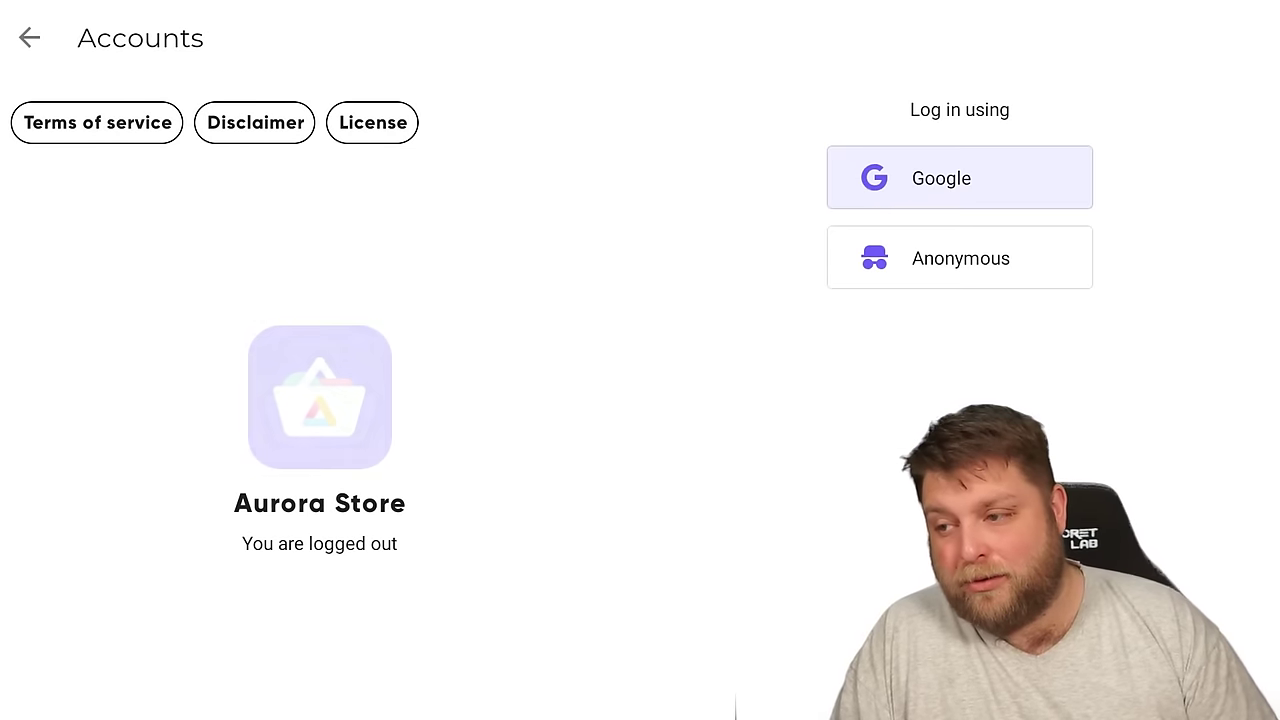
key(Down)
key(Return)
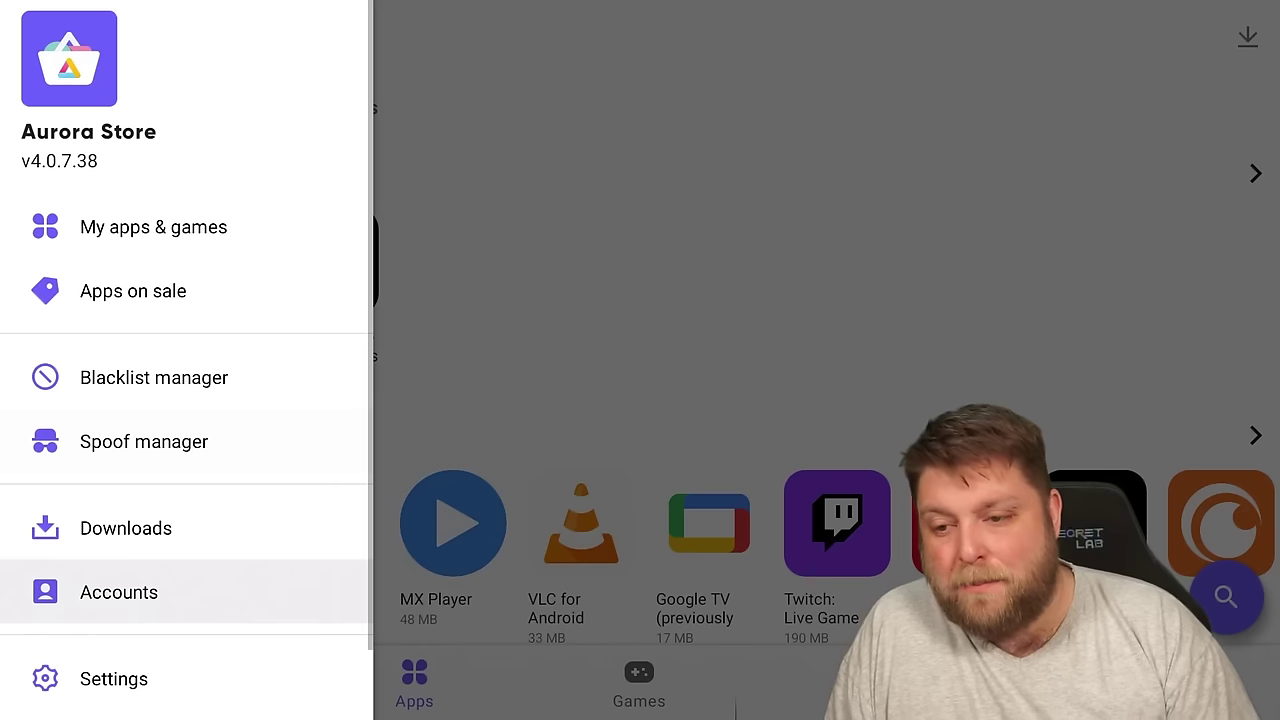
key(Escape)
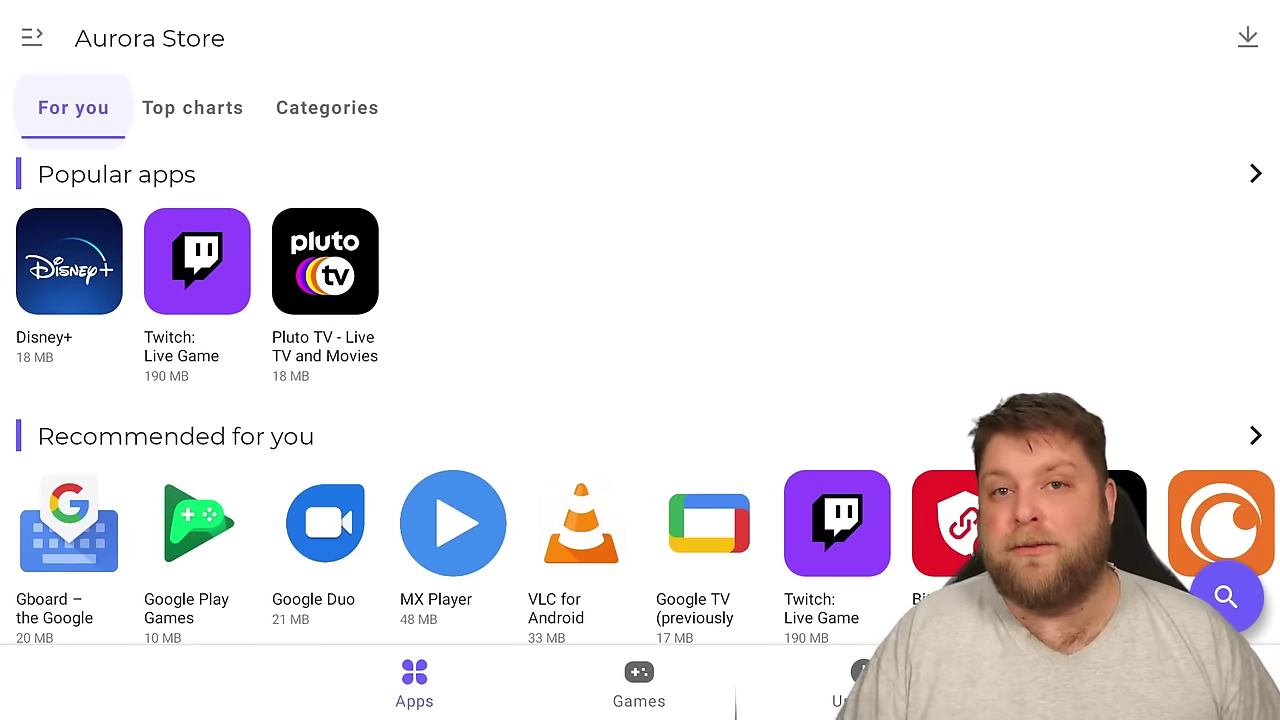